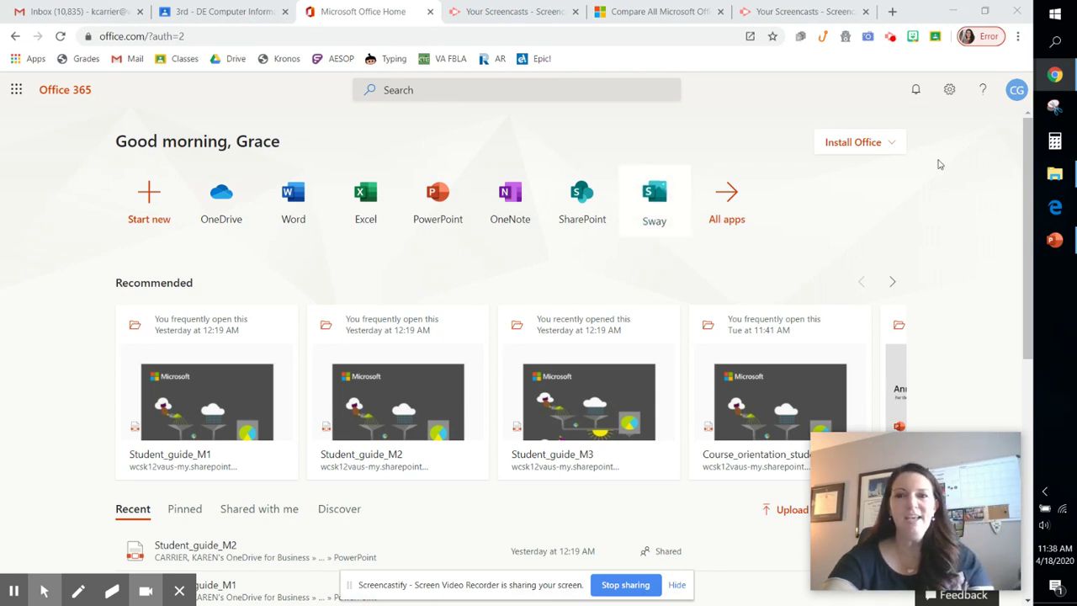
- Load office.com in the browser to reach the Office 365 home page
left_click(340, 37)
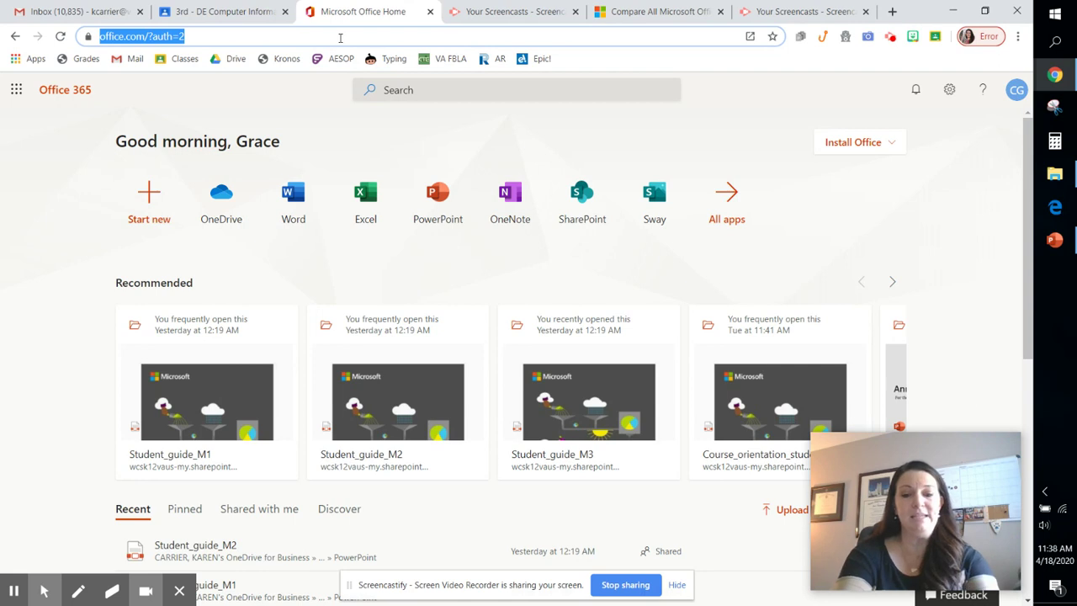
type("office.com")
key("Return")
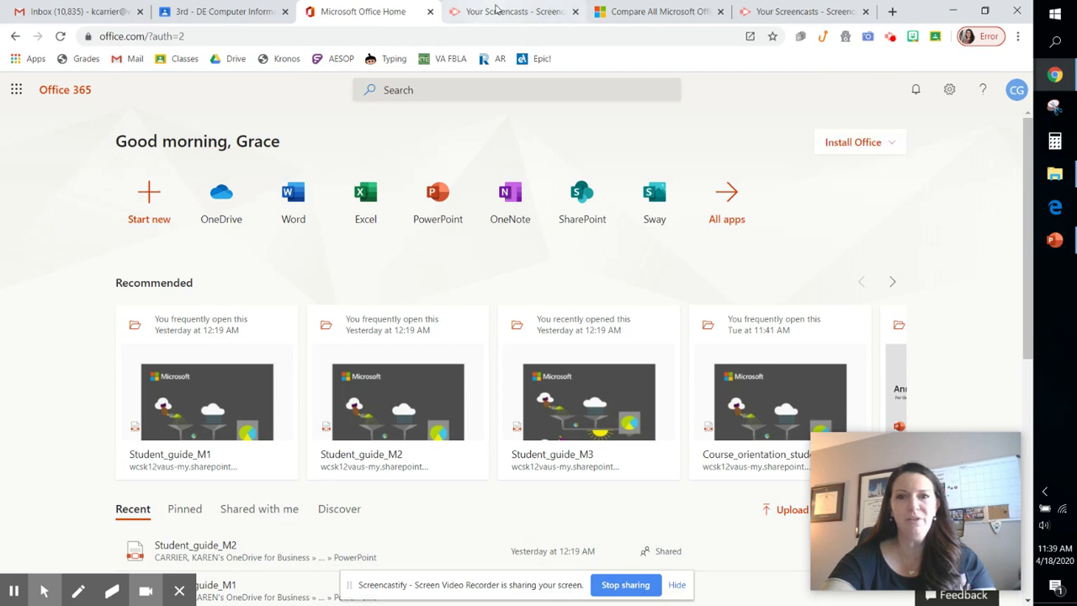
- Look over the Office product comparison page, then return to the Office 365 home page
left_click(644, 13)
scroll(585, 253, "down", 2)
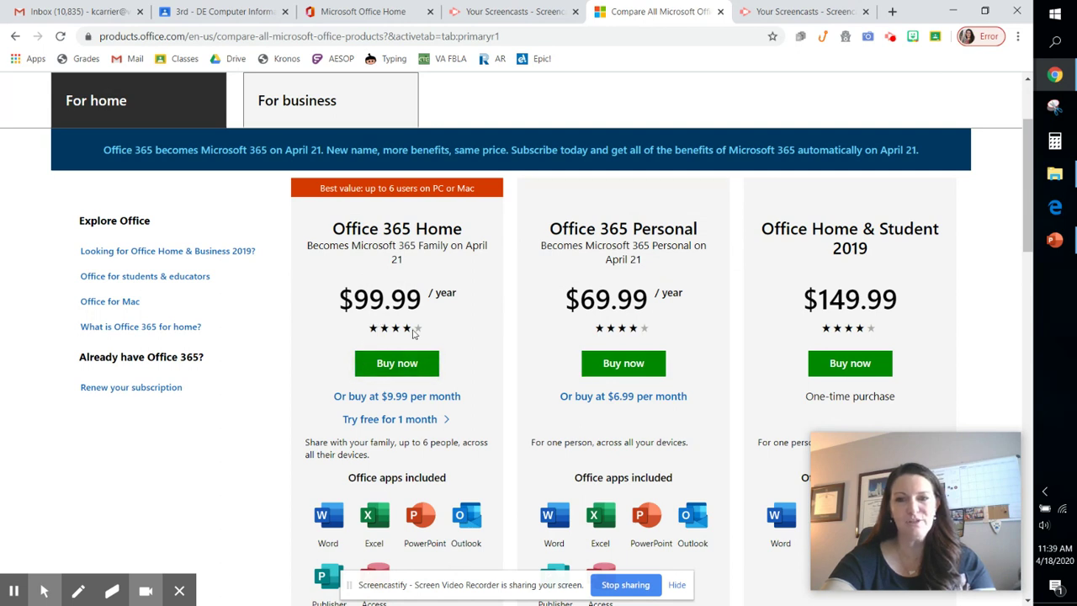
scroll(416, 332, "down", 1)
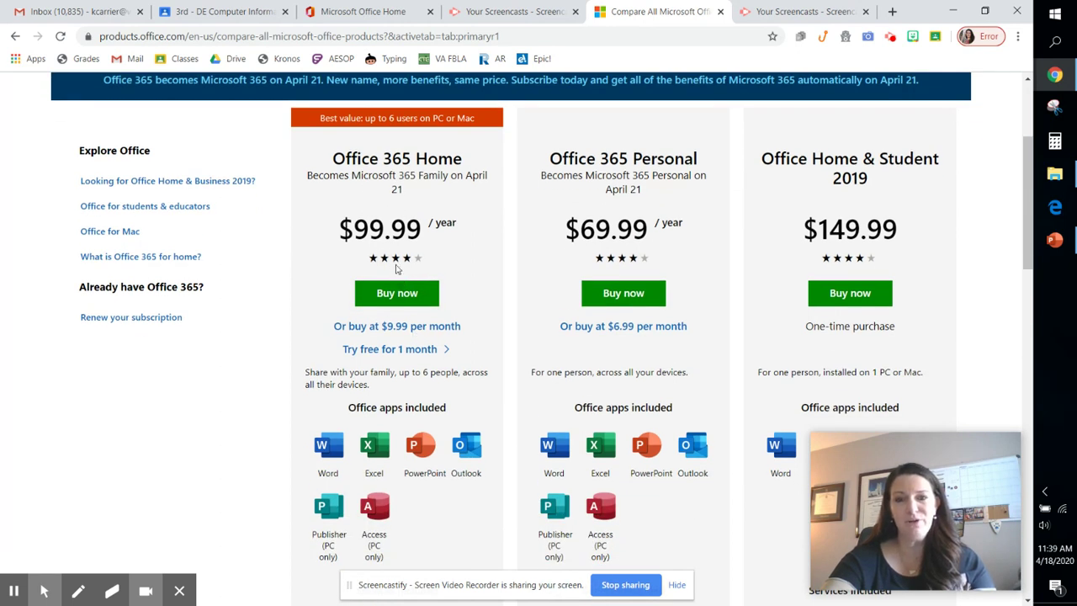
scroll(395, 269, "down", 1)
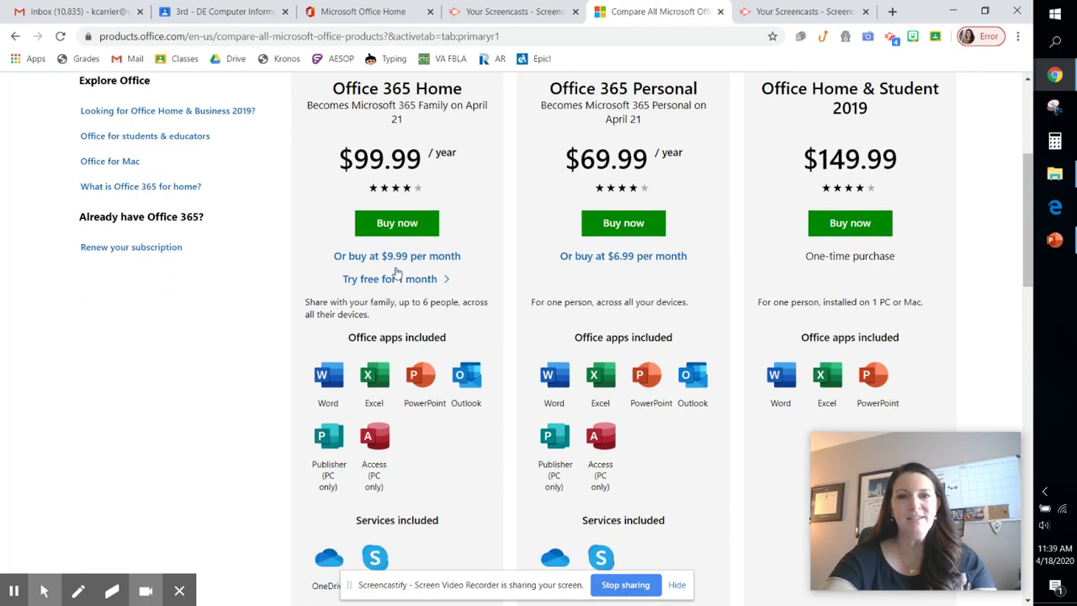
scroll(395, 268, "up", 2)
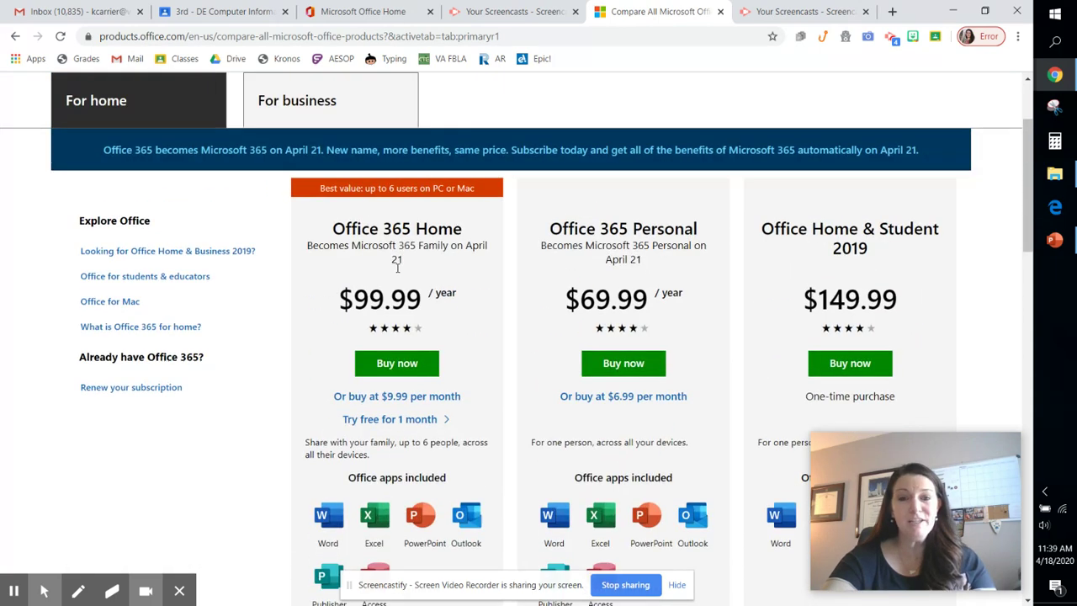
left_click(496, 13)
left_click(347, 15)
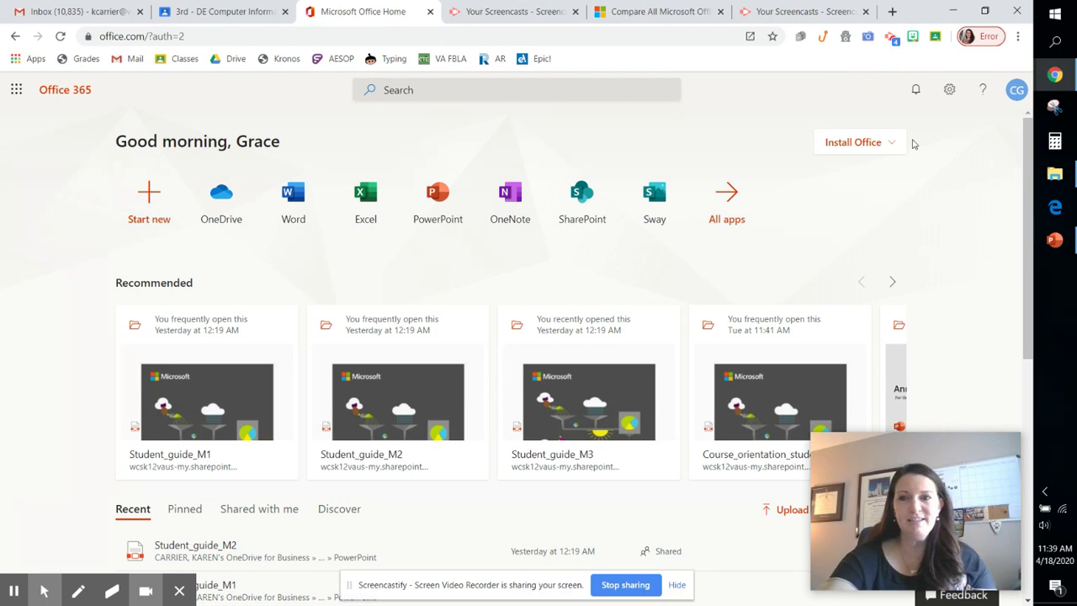
- Download the Office 365 apps setup file to the Desktop and dismiss the install dialog
left_click(860, 147)
left_click(802, 183)
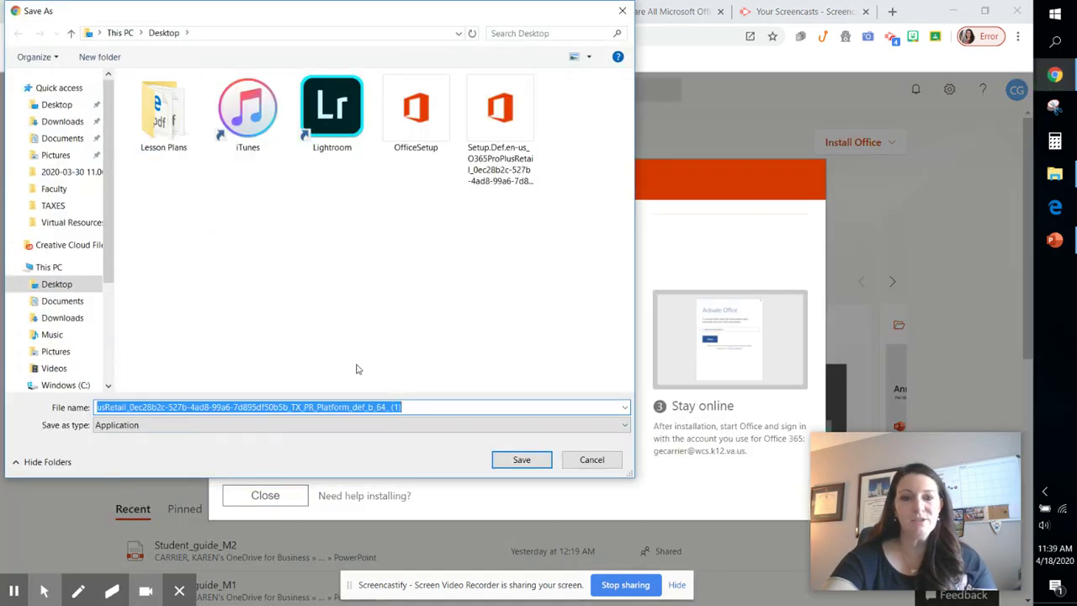
left_click(520, 460)
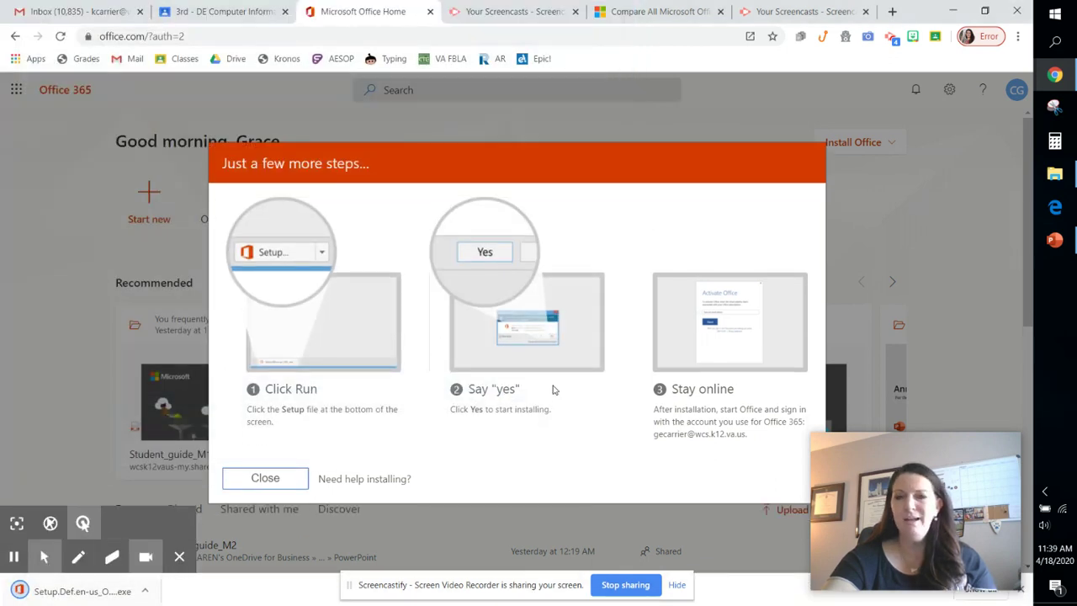
left_click(916, 242)
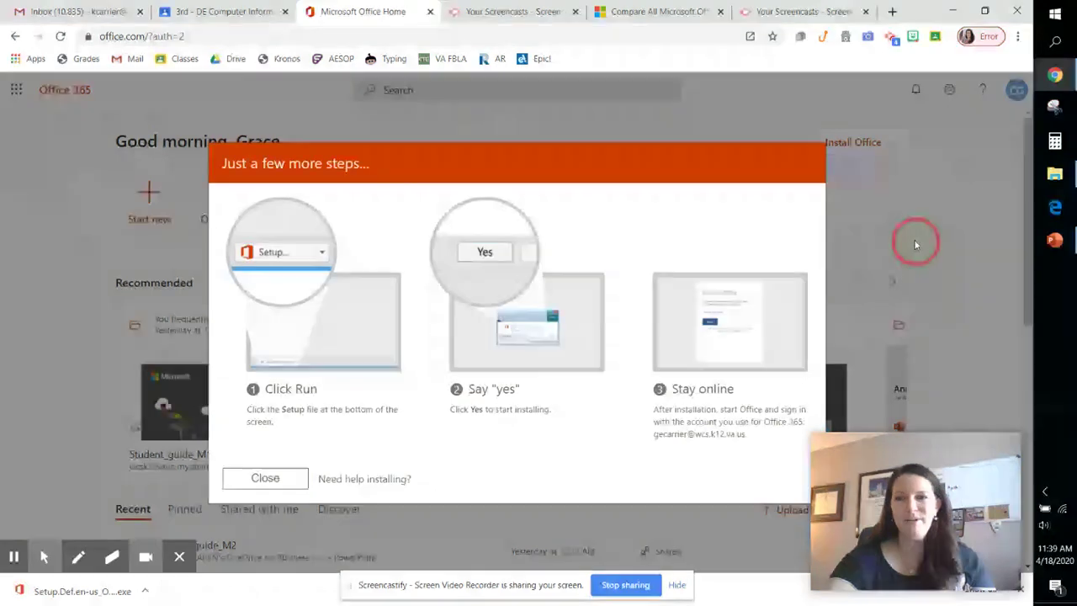
left_click(1055, 42)
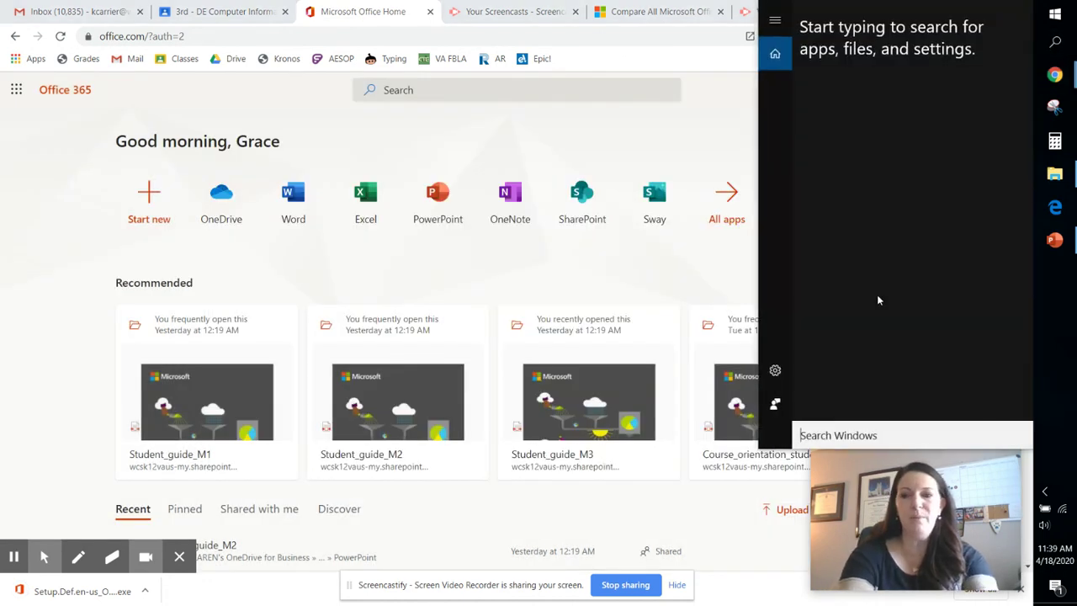
- Launch the PowerPoint desktop app from Windows search, then minimize it
type("powerpoint")
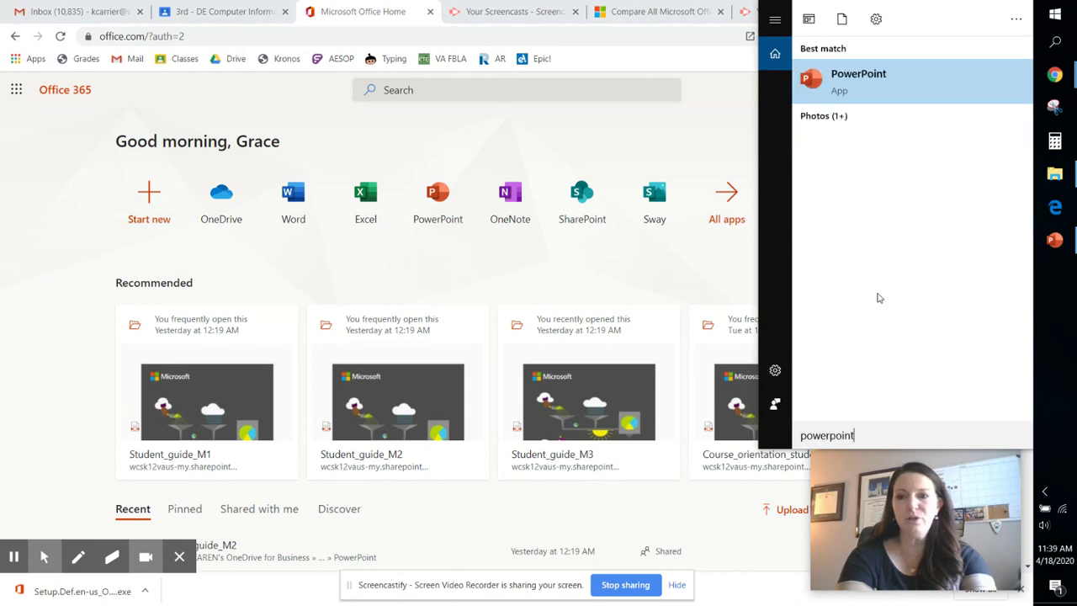
key("Return")
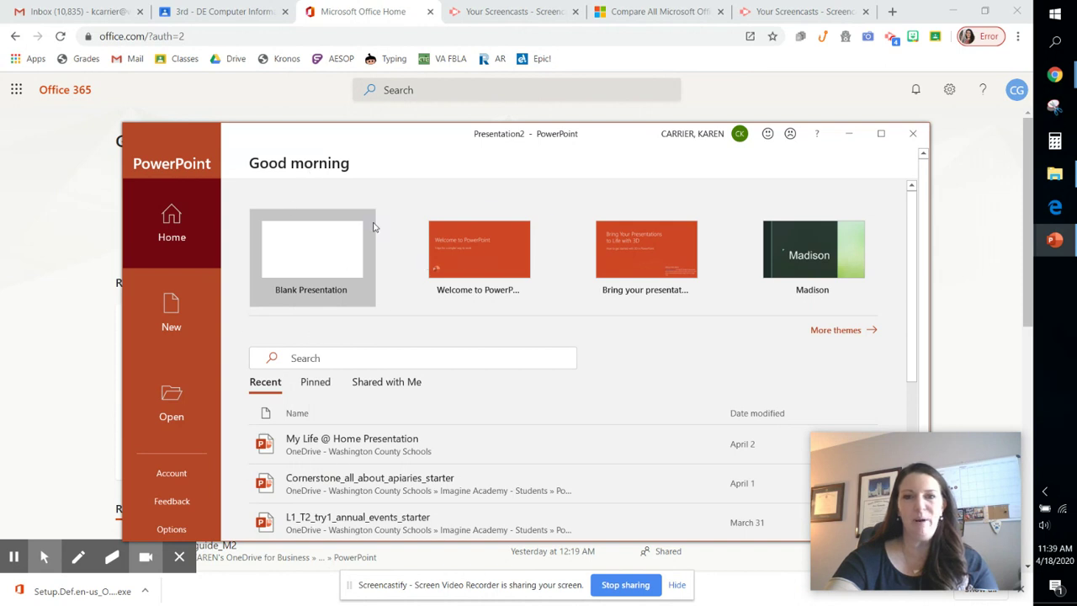
left_click(849, 134)
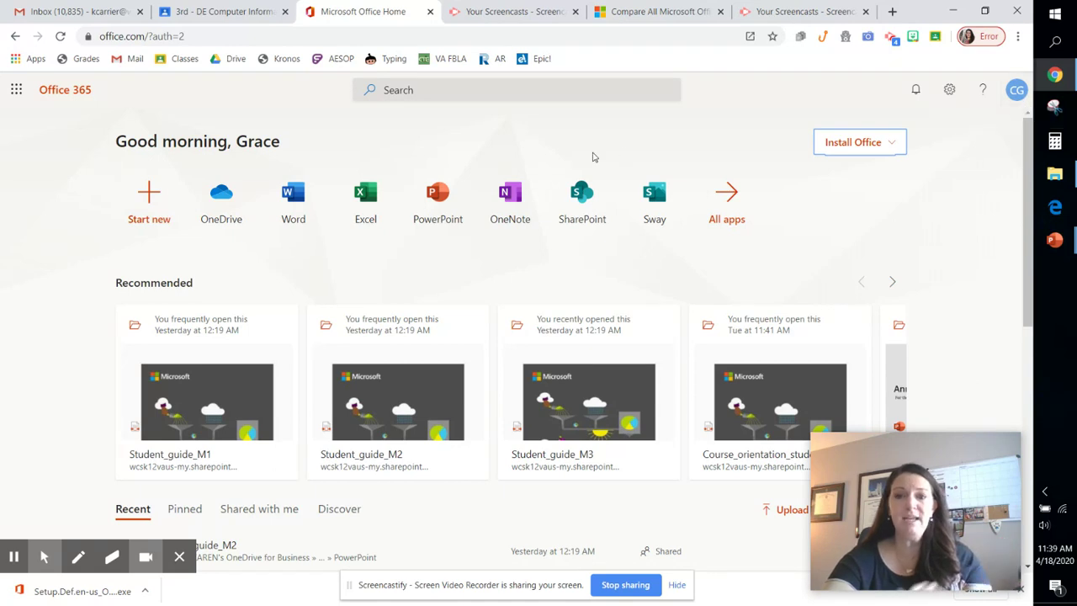
- Reload office.com and go to the OneDrive file list
left_click(336, 38)
type("office.com")
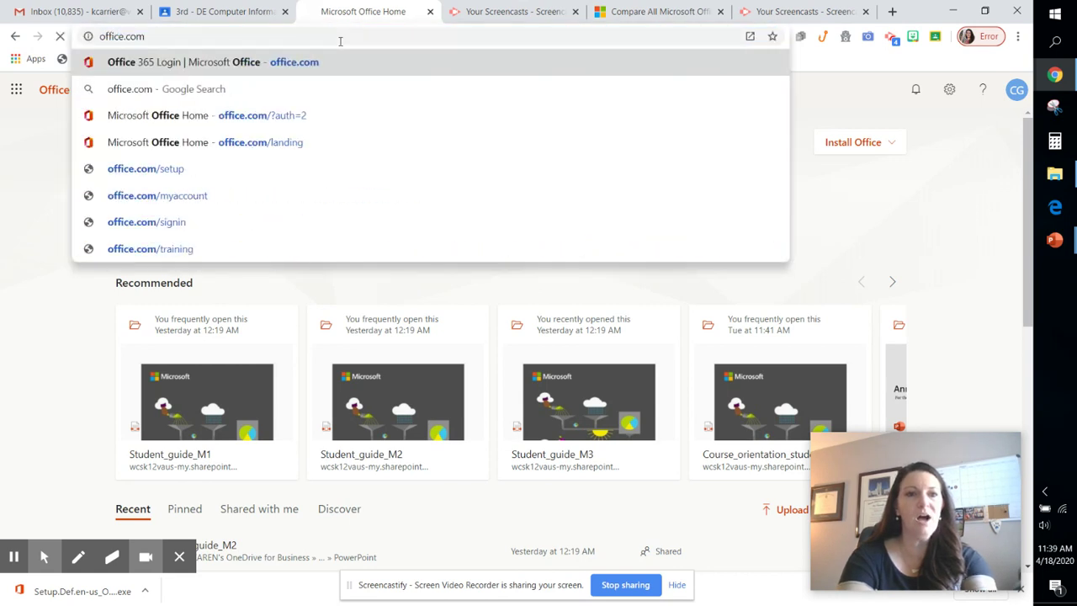
key("Return")
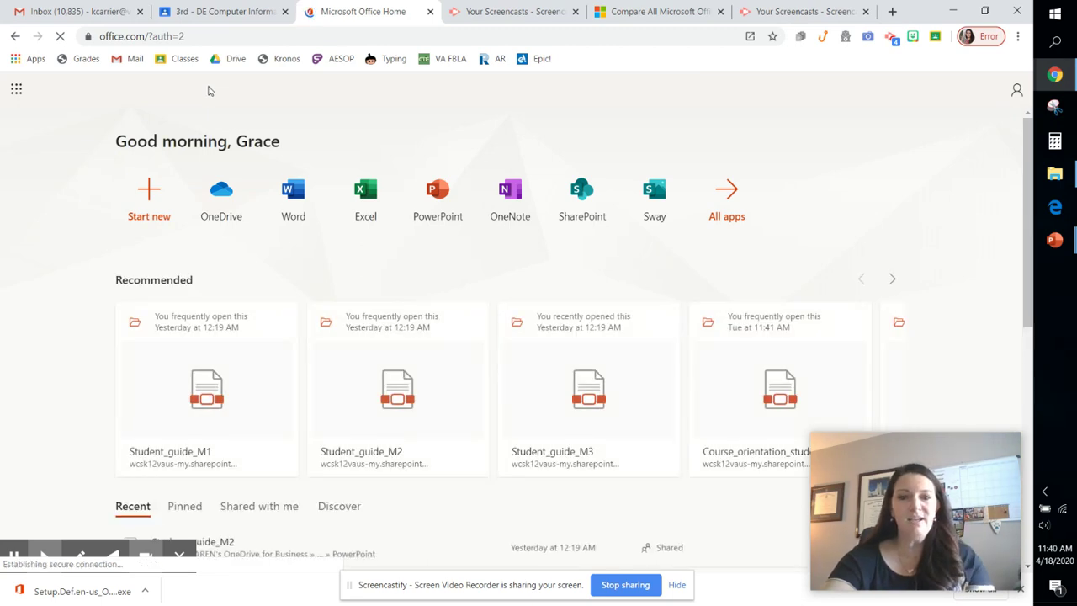
left_click(221, 204)
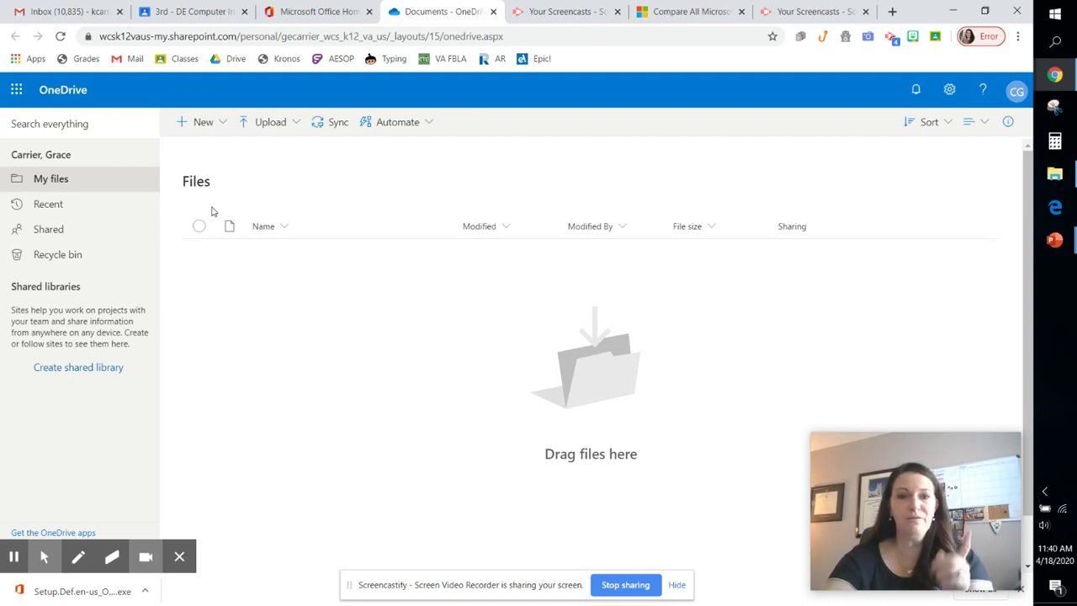
- Create a folder named 'Office' in OneDrive My files, then bring up the Office comparison page
left_click(209, 123)
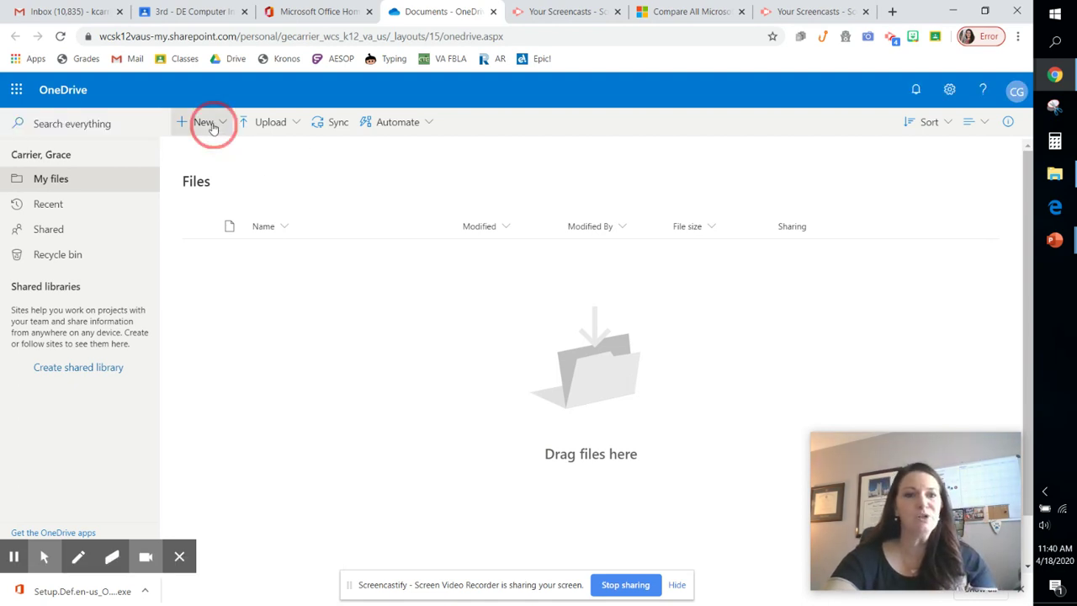
left_click(206, 151)
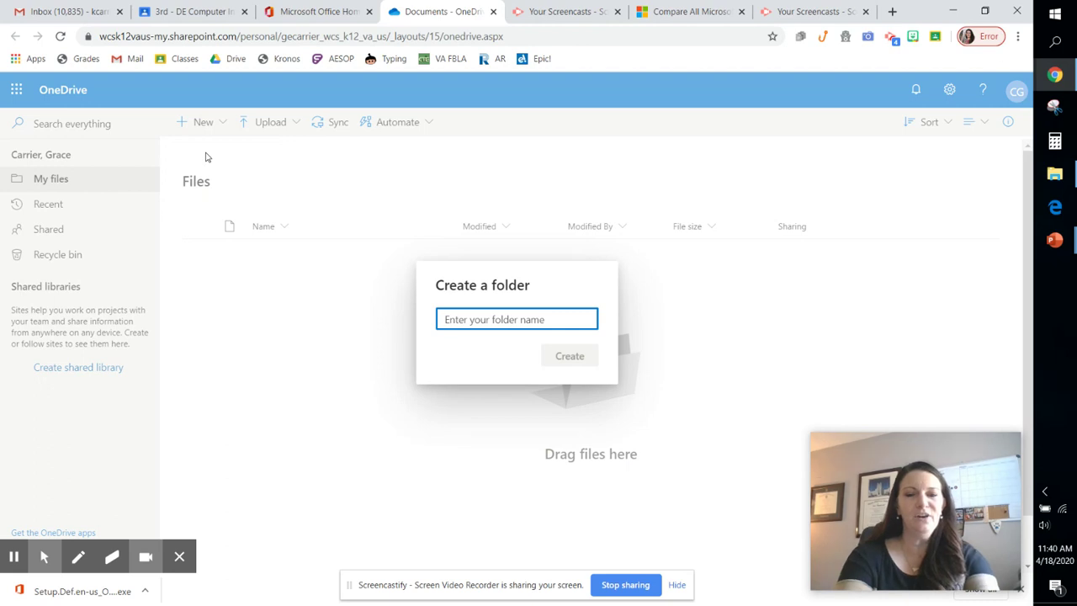
type("Office")
key("Return")
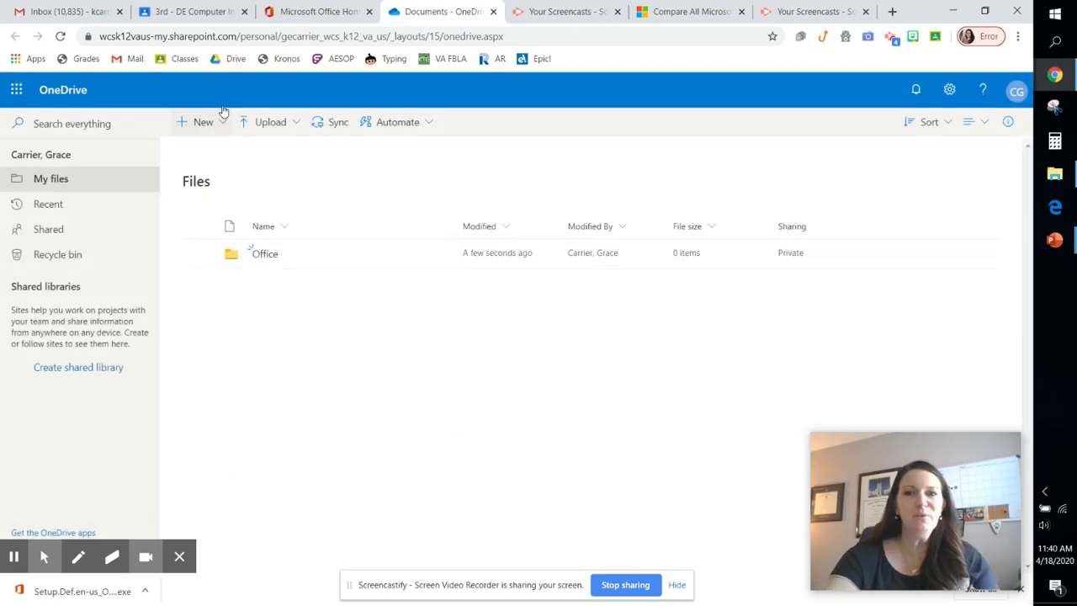
left_click(692, 16)
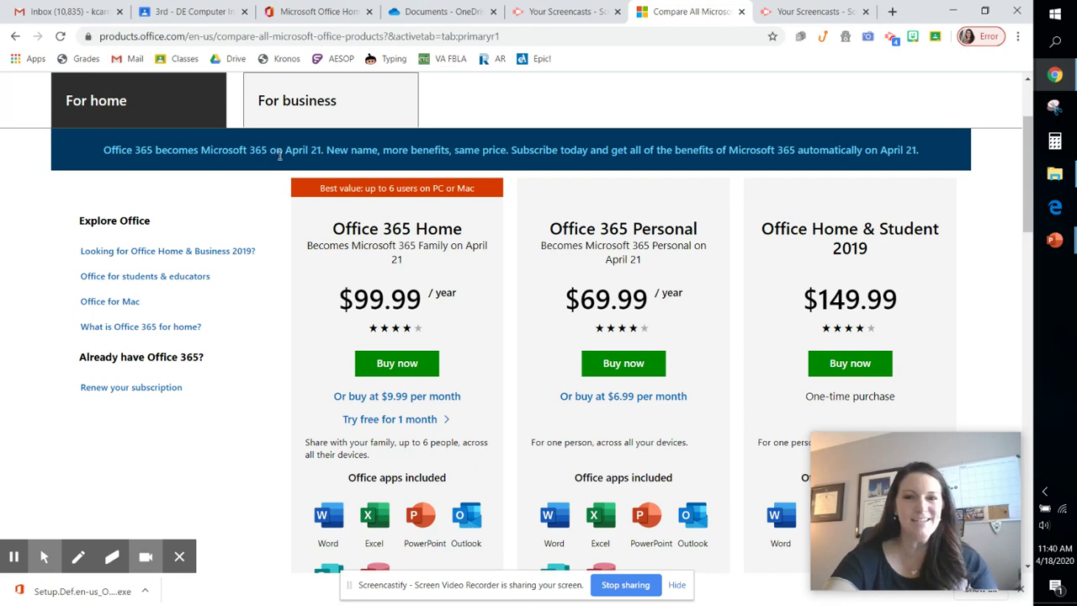
- Return to the OneDrive file list and open the new Office folder
left_click(542, 12)
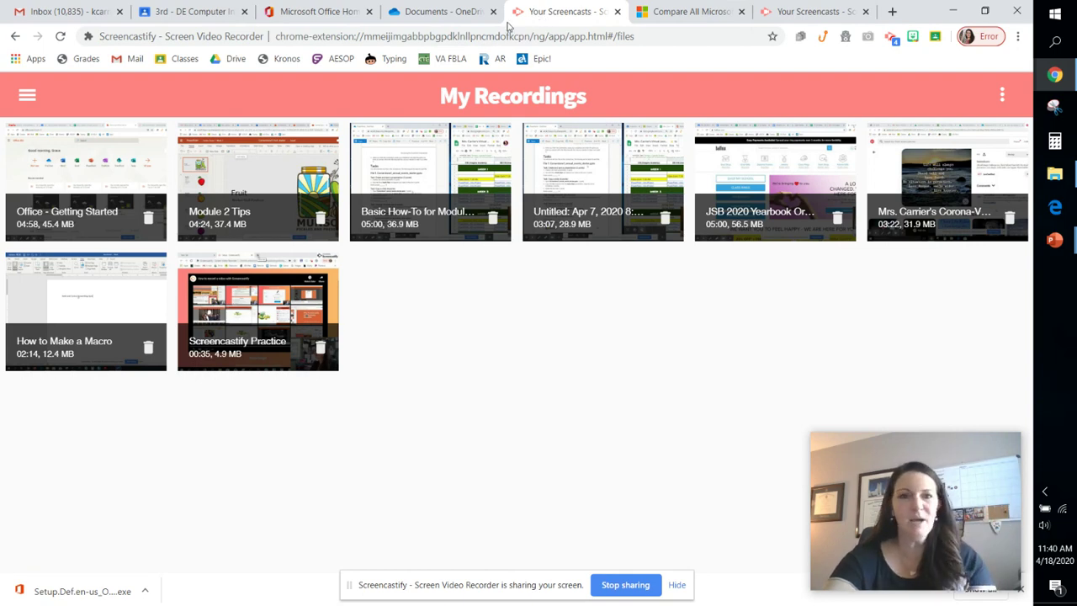
left_click(436, 15)
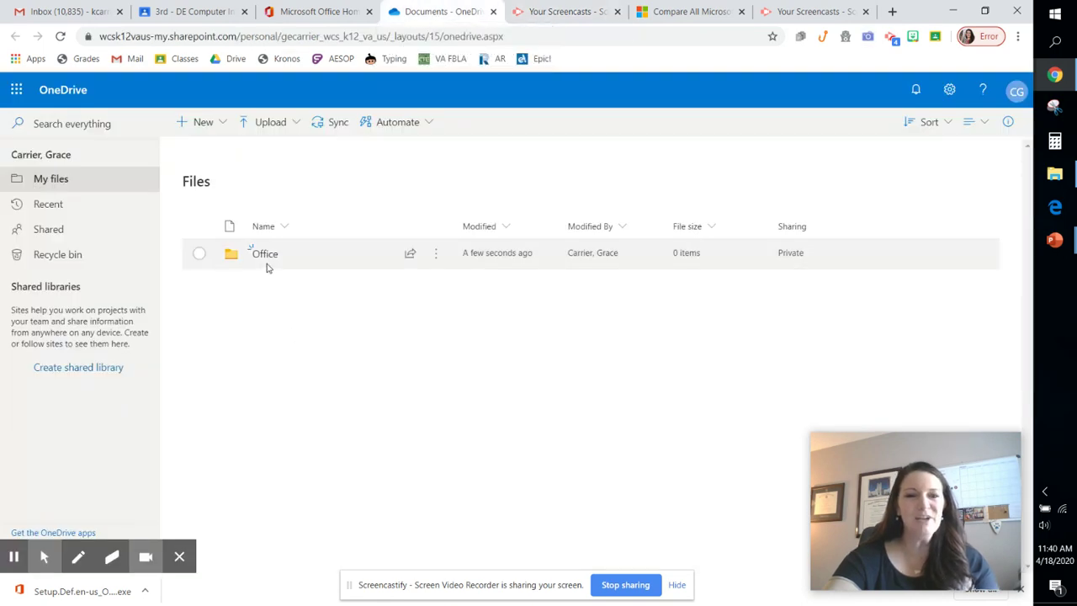
left_click(264, 253)
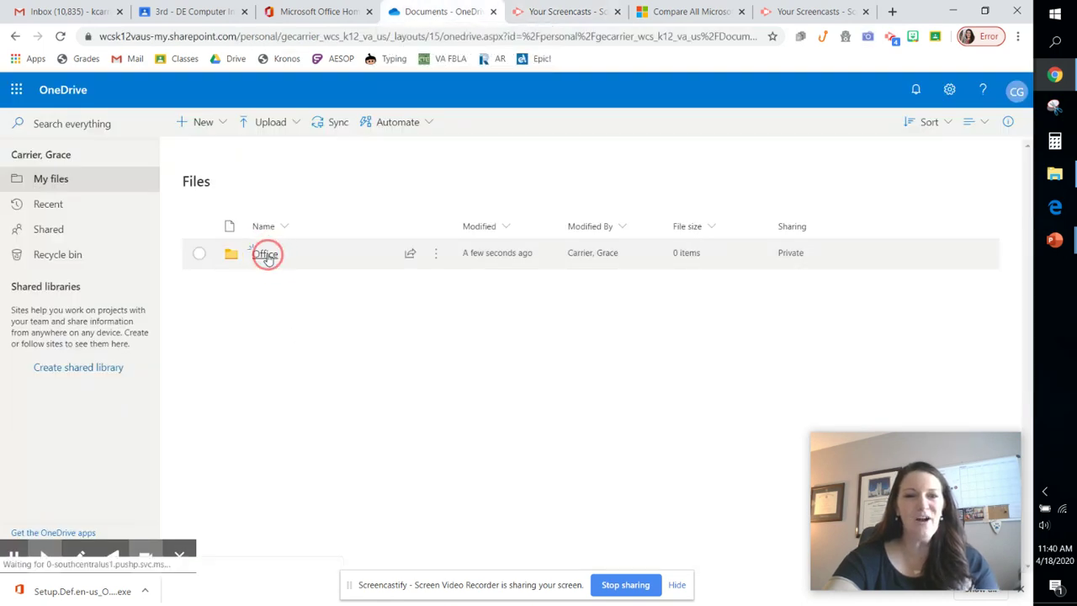
- Create 'PowerPoint', 'Word' and 'Excel' folders inside Office, then open the PowerPoint folder
left_click(201, 122)
left_click(203, 152)
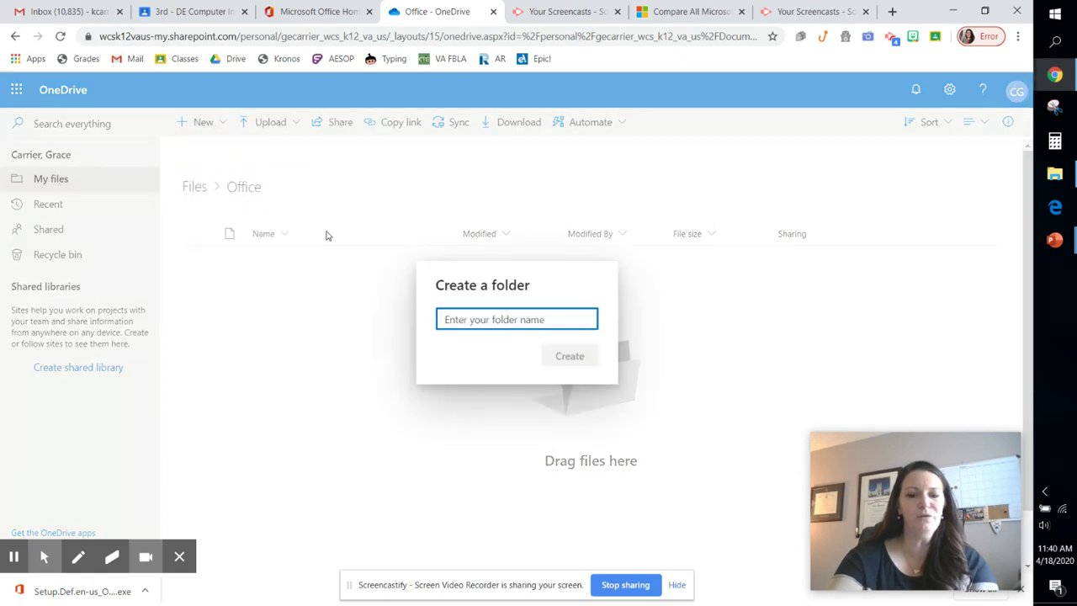
type("PowerPoint")
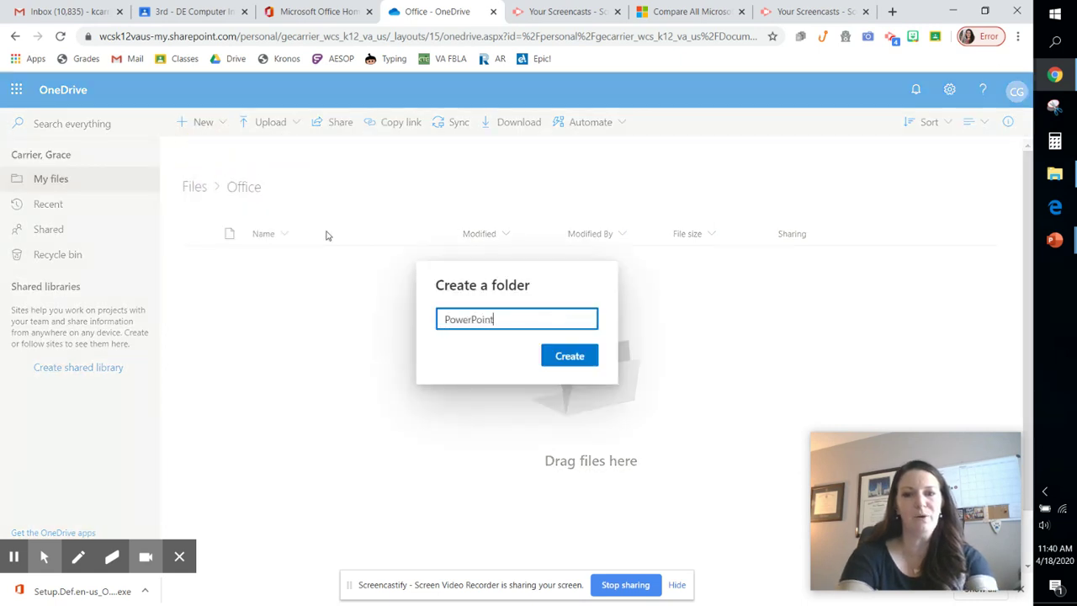
key("Return")
left_click(217, 125)
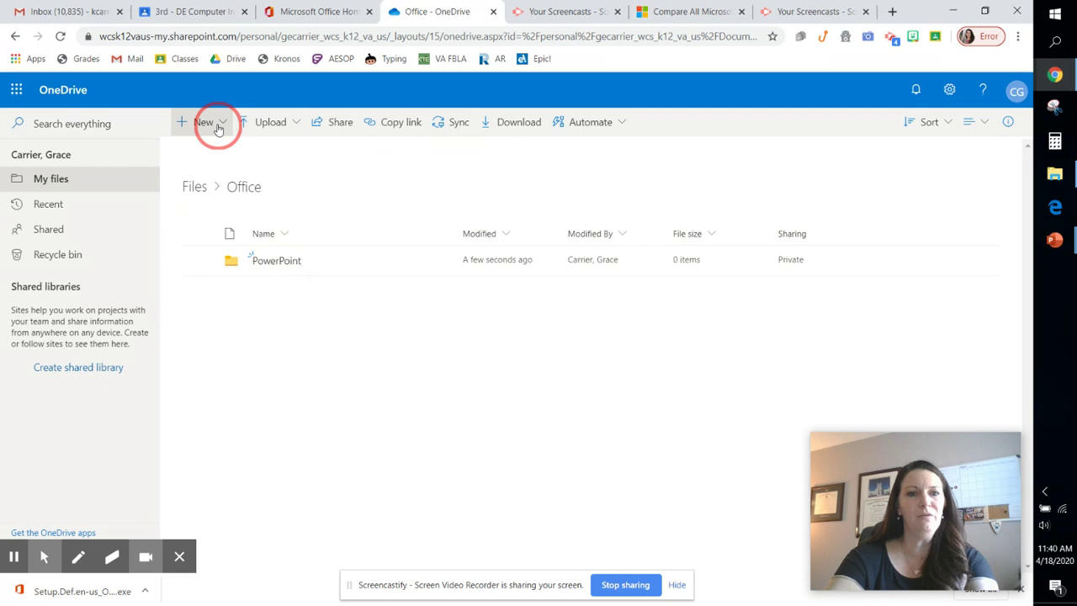
left_click(215, 152)
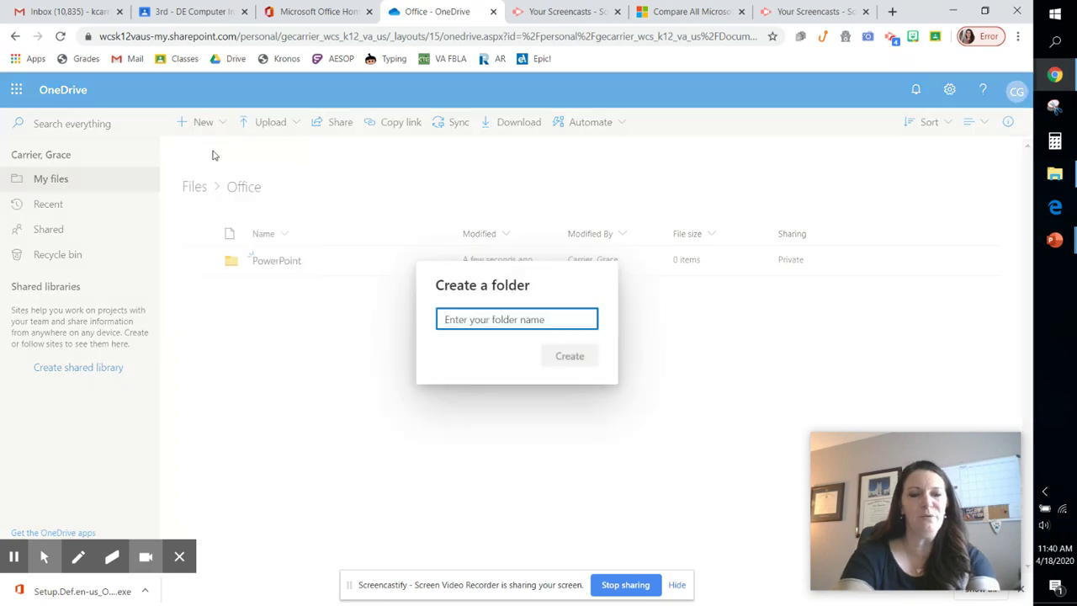
type("Word")
key("Return")
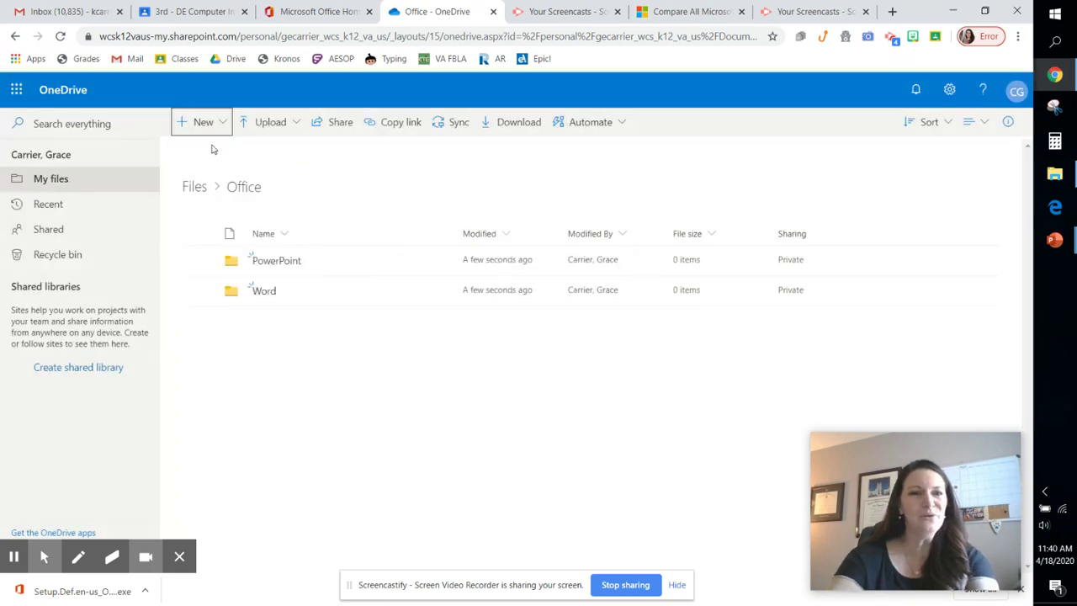
left_click(201, 122)
left_click(205, 149)
type("Excel")
key("Return")
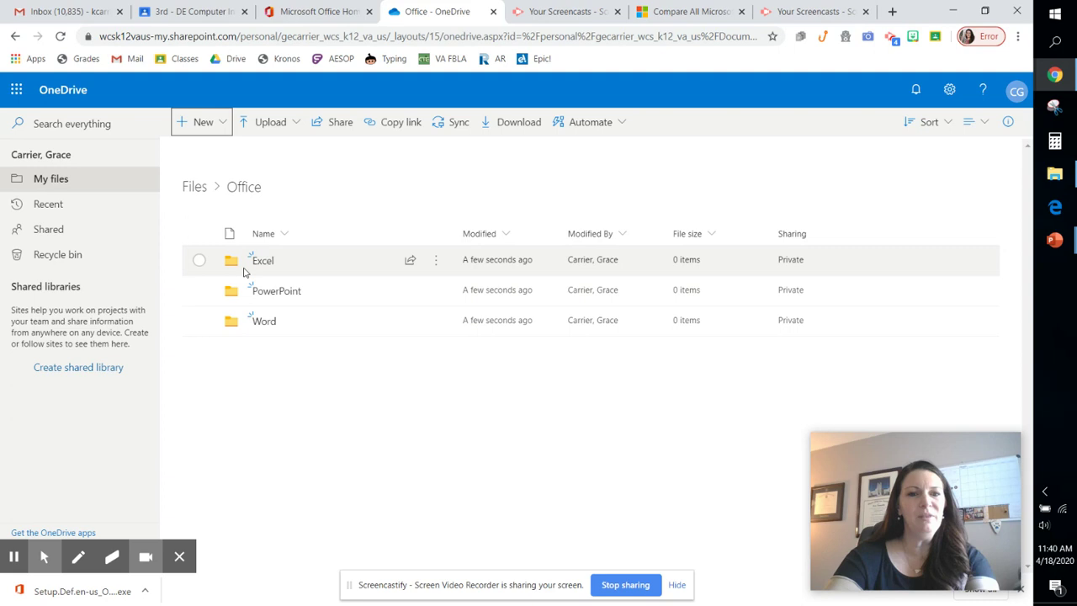
left_click(263, 293)
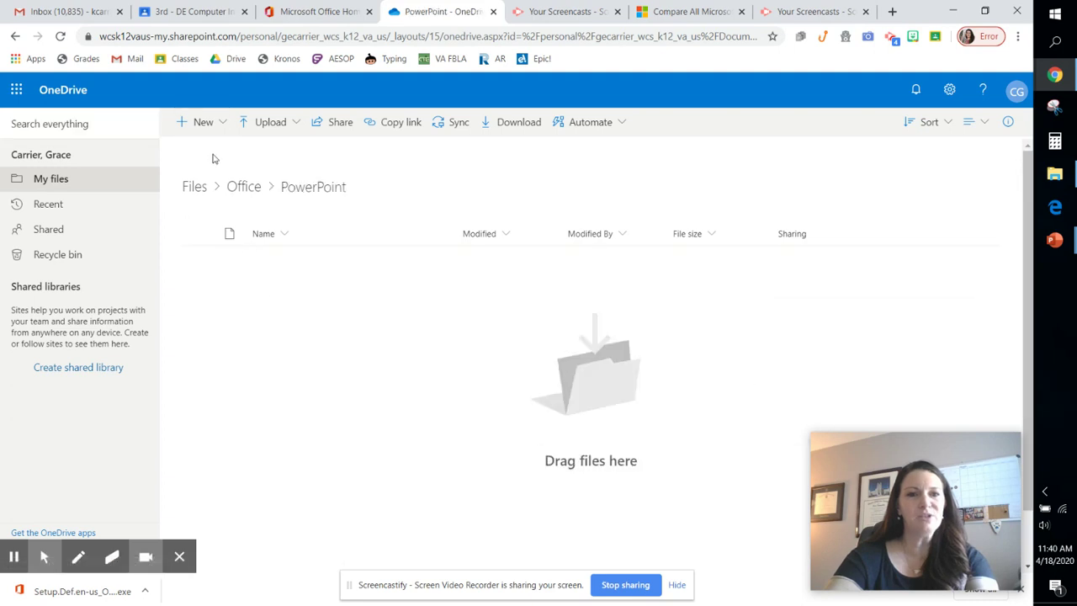
- Create folders 'Module 1', 'Module 2' and 'Module 3' in the PowerPoint folder
left_click(203, 125)
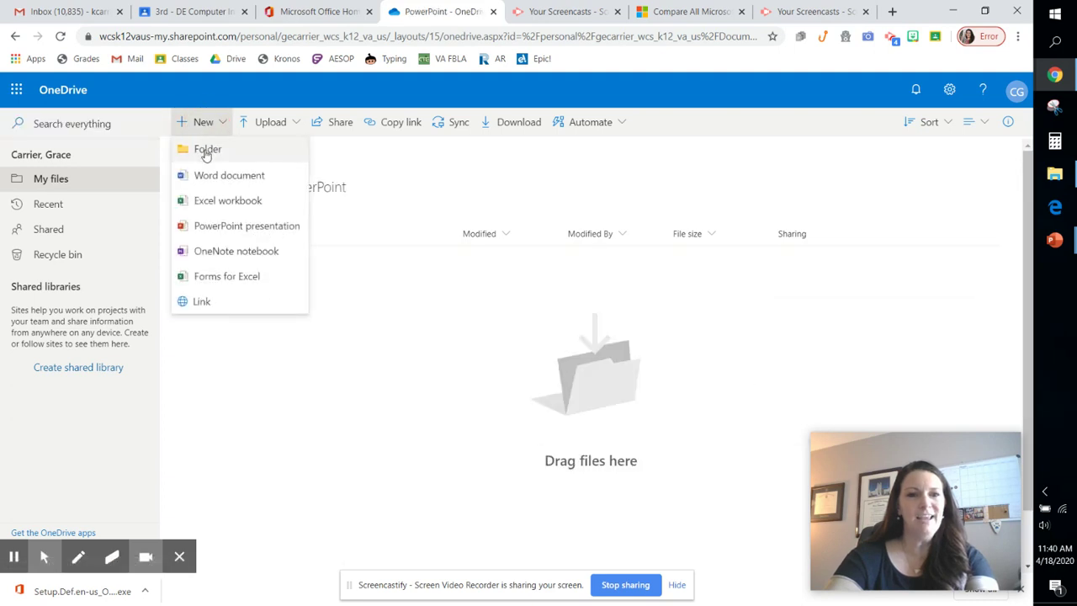
left_click(206, 151)
type("Modu")
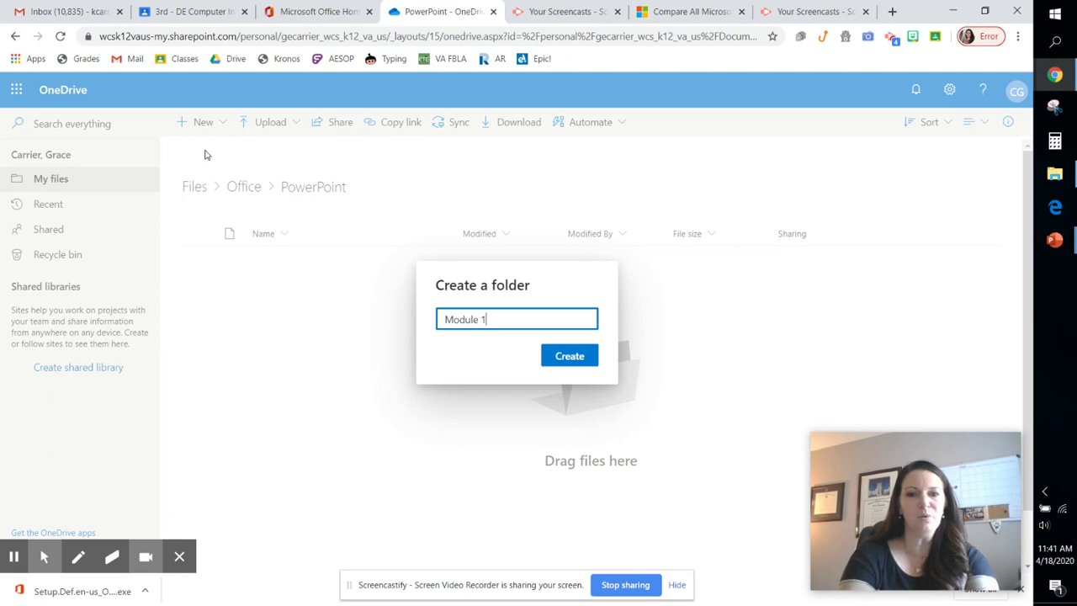
type("le 1")
key("Return")
left_click(200, 124)
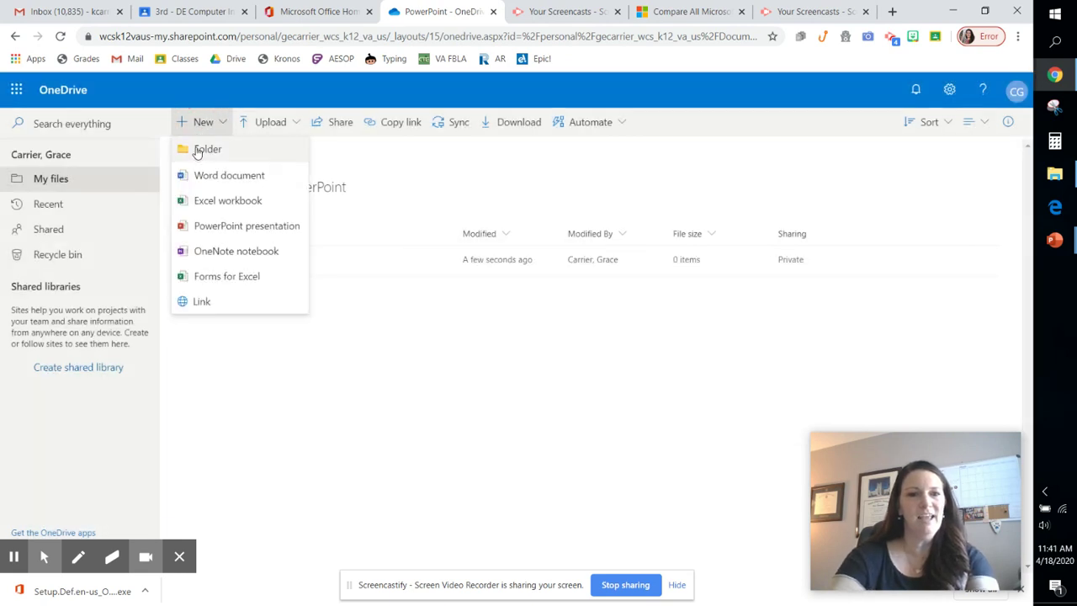
left_click(197, 151)
type("Module 2")
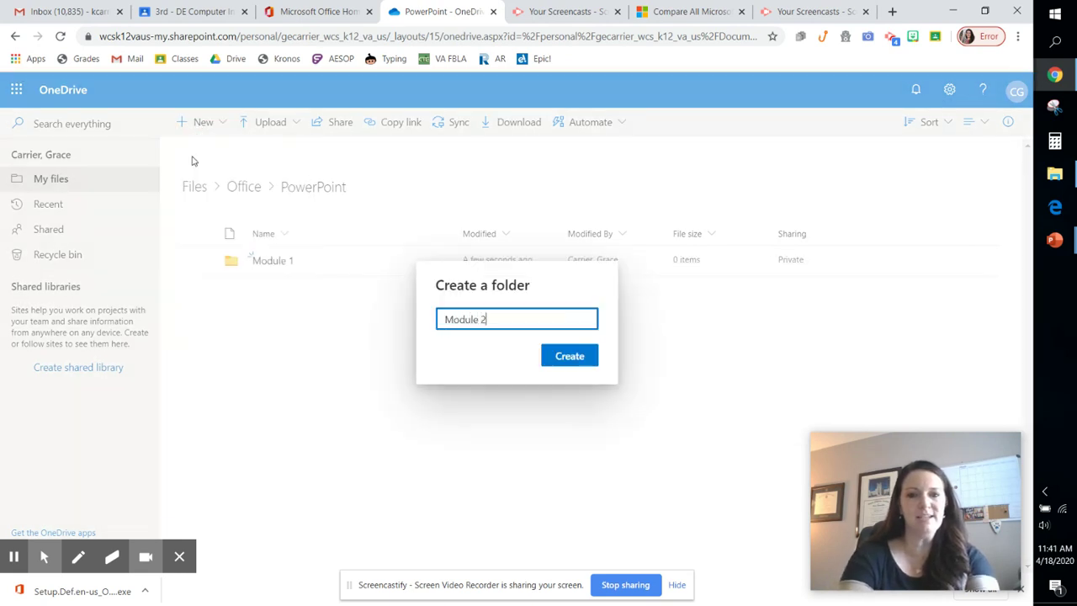
key("Return")
left_click(206, 128)
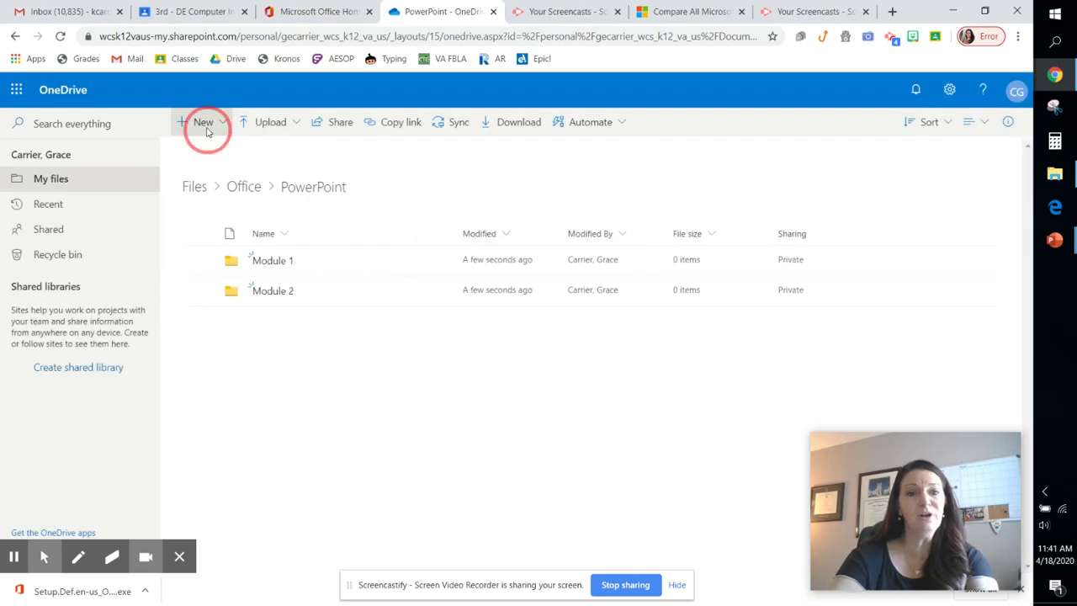
left_click(195, 146)
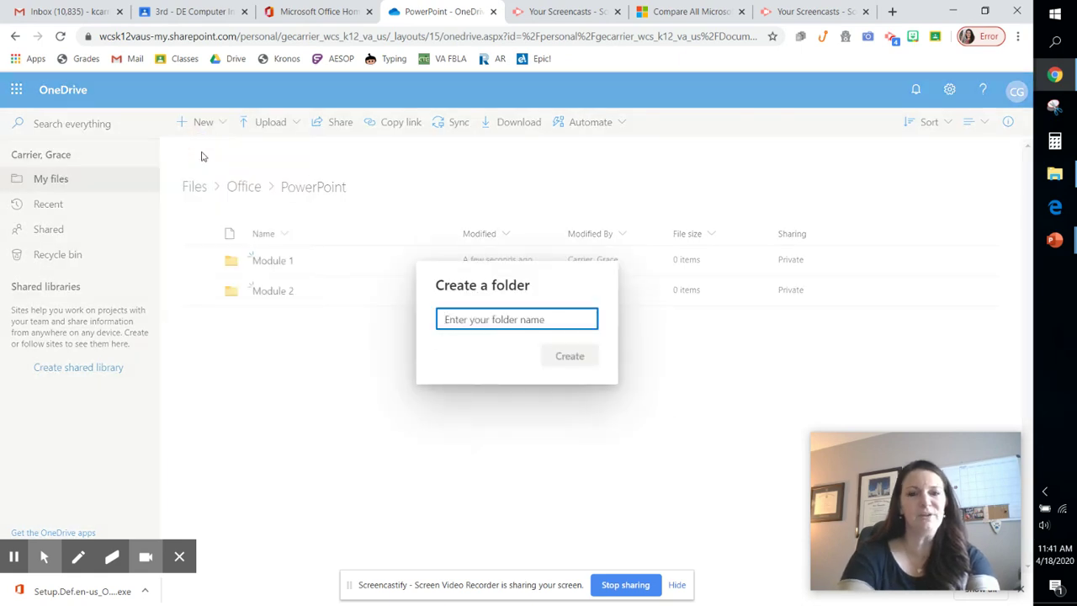
type("Module 3")
key("Return")
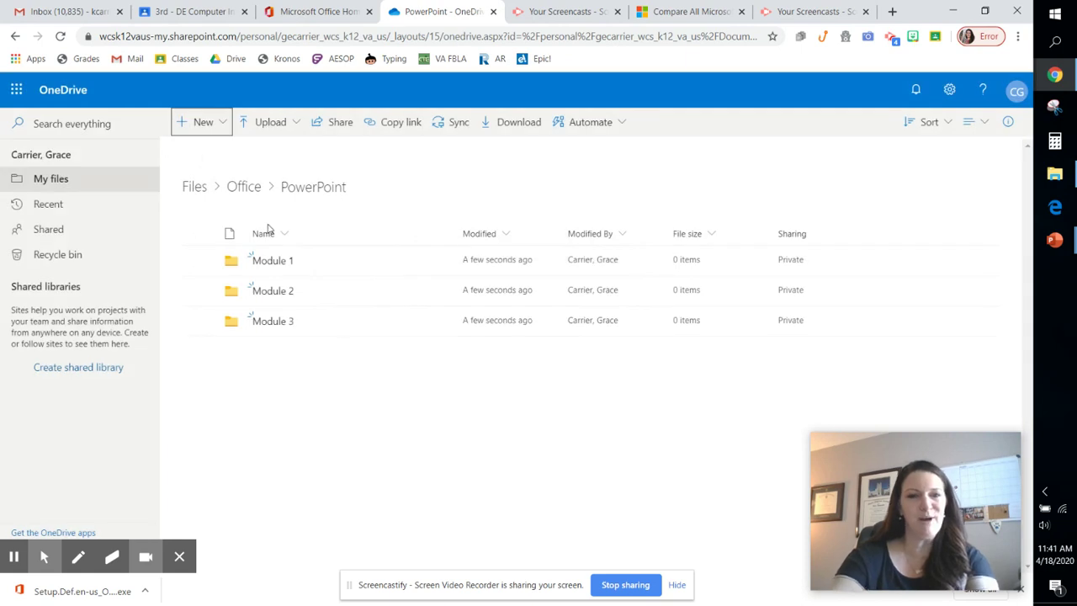
- Add the remaining folders 'Module 4', 'Module 5' and 'Module 6'
left_click(209, 122)
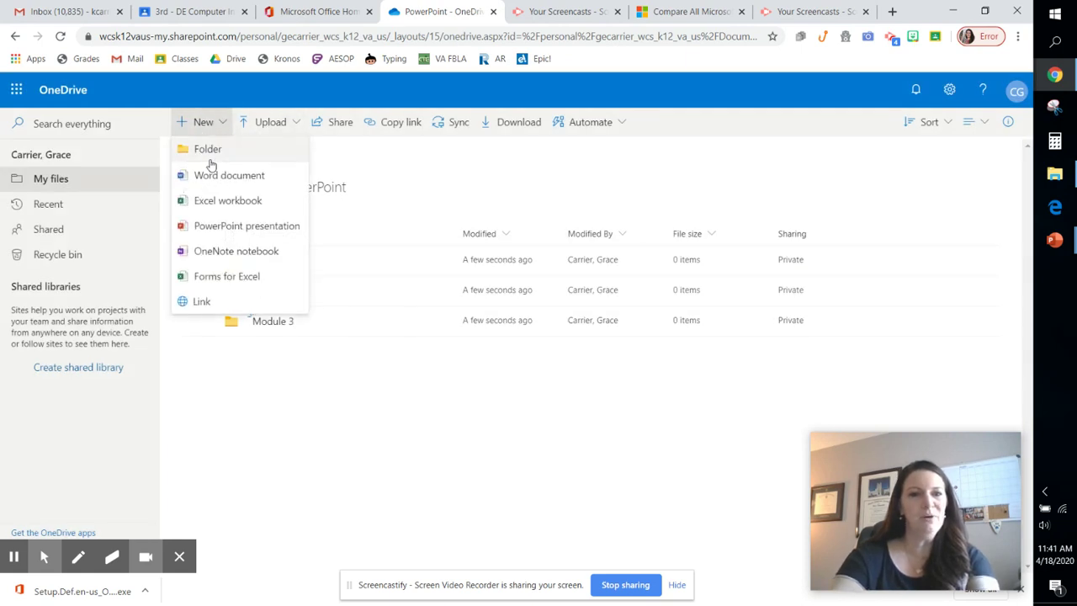
left_click(208, 154)
type("Module ")
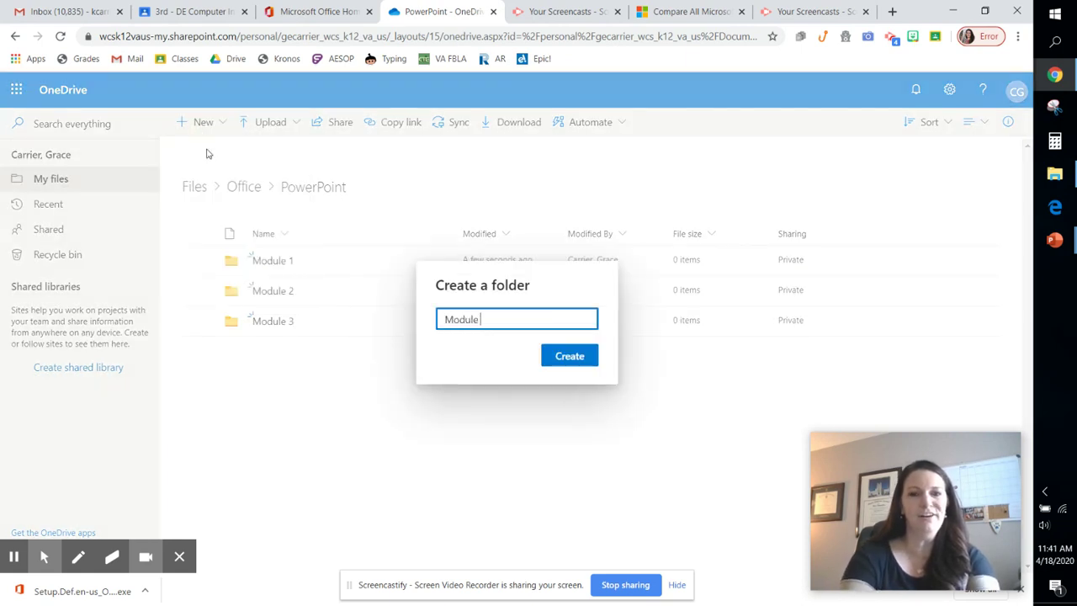
type("4")
key("Return")
left_click(196, 127)
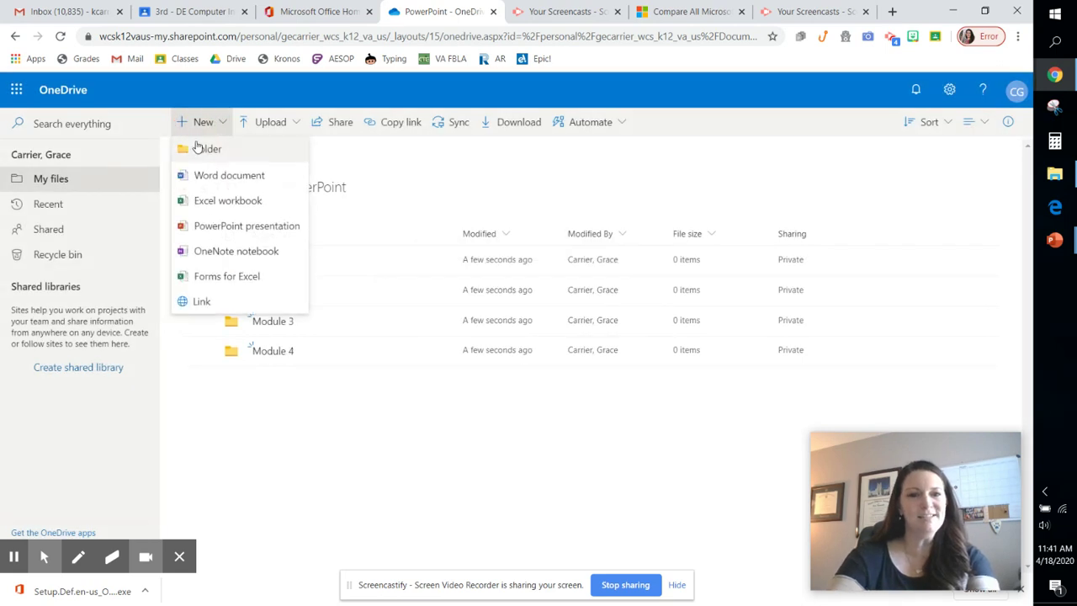
left_click(198, 149)
type("Module")
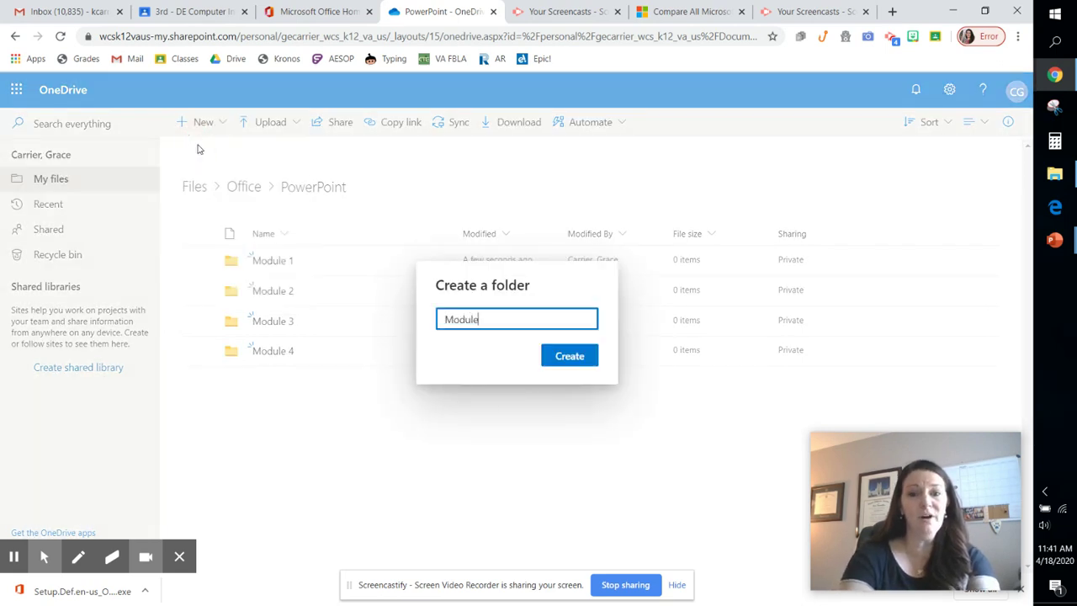
type(" 5")
key("Return")
left_click(209, 126)
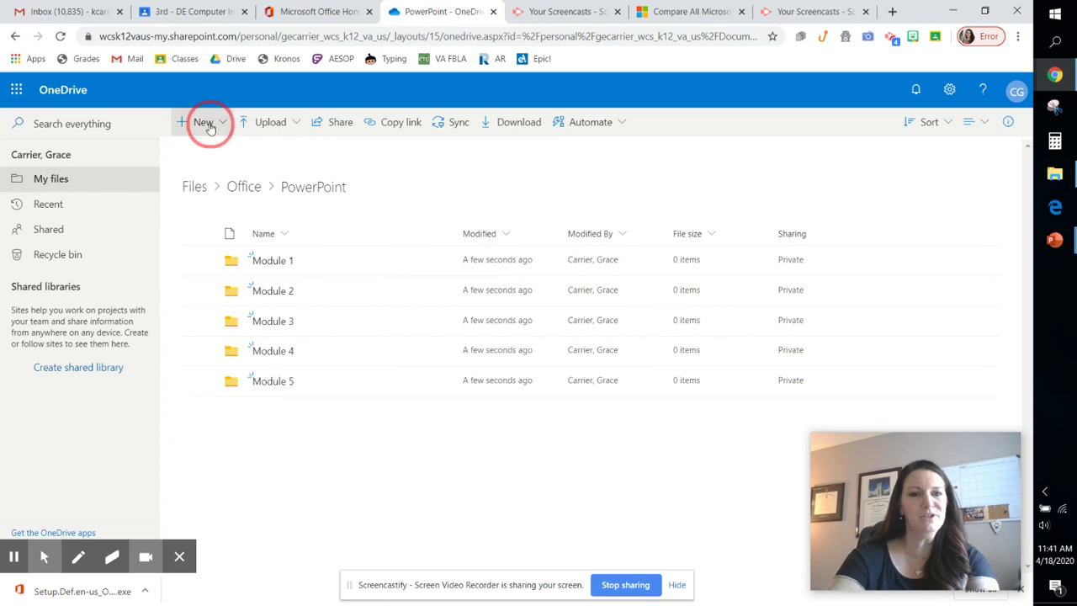
left_click(209, 150)
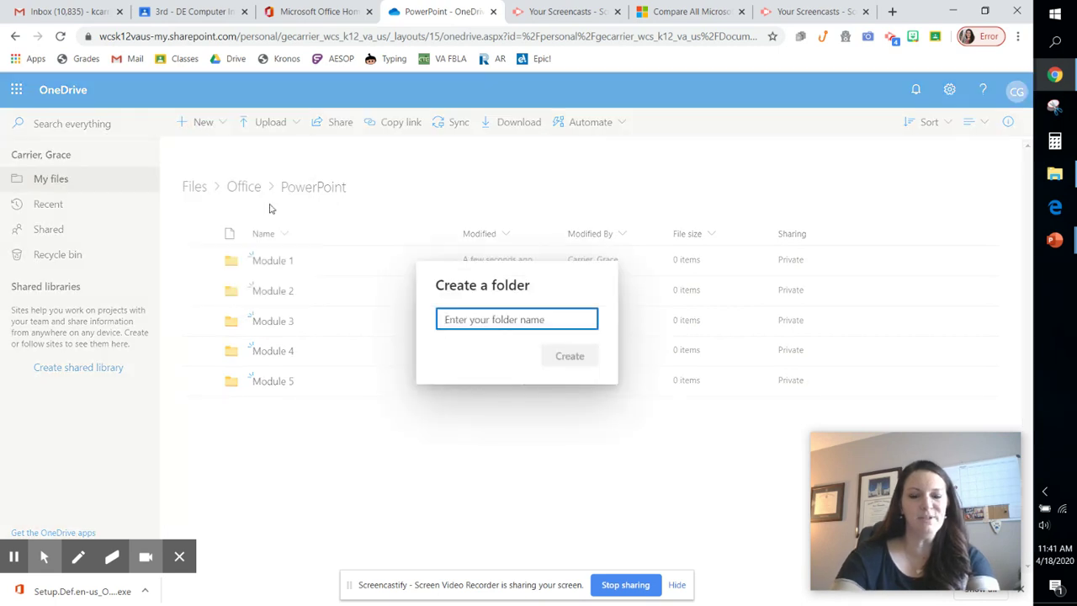
type("Module 6")
key("Return")
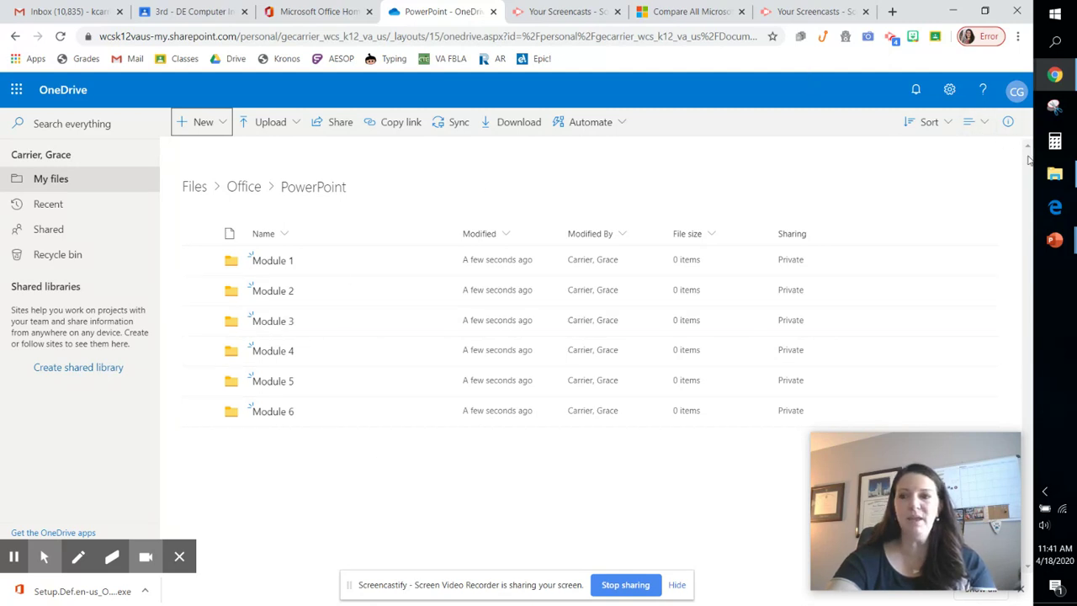
left_click(1055, 173)
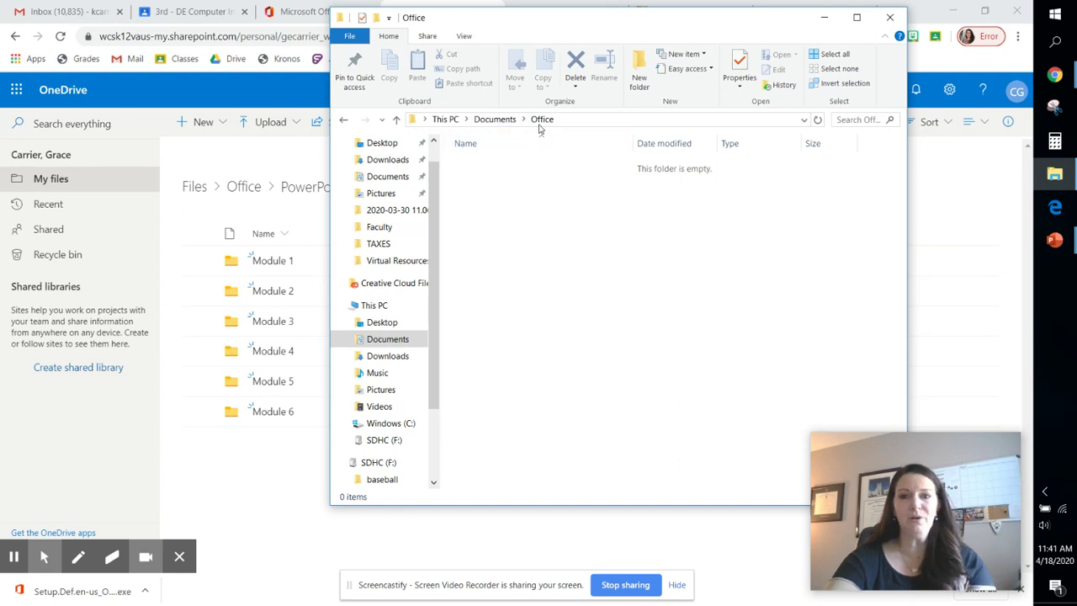
- Add a new folder named 'PowerPoint' in the local Documents\Office folder
left_click(637, 80)
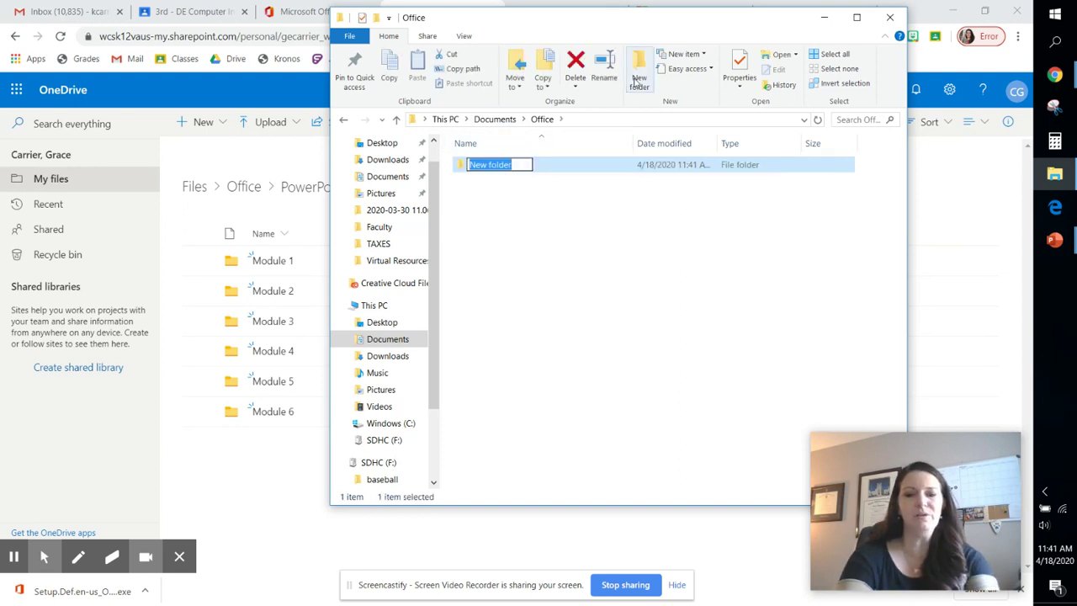
type("PowerPoint")
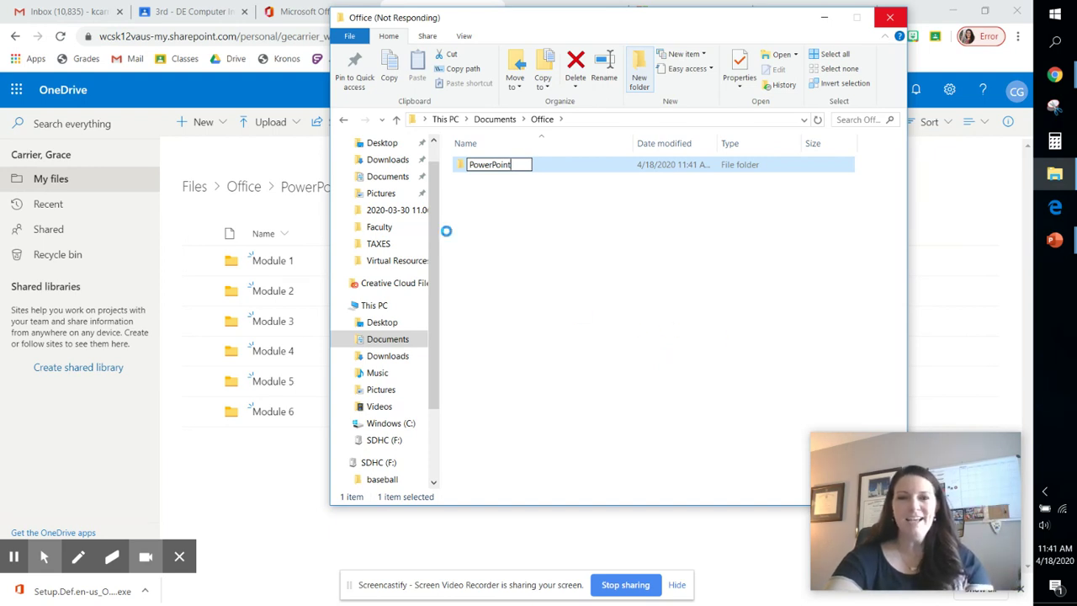
left_click(226, 17)
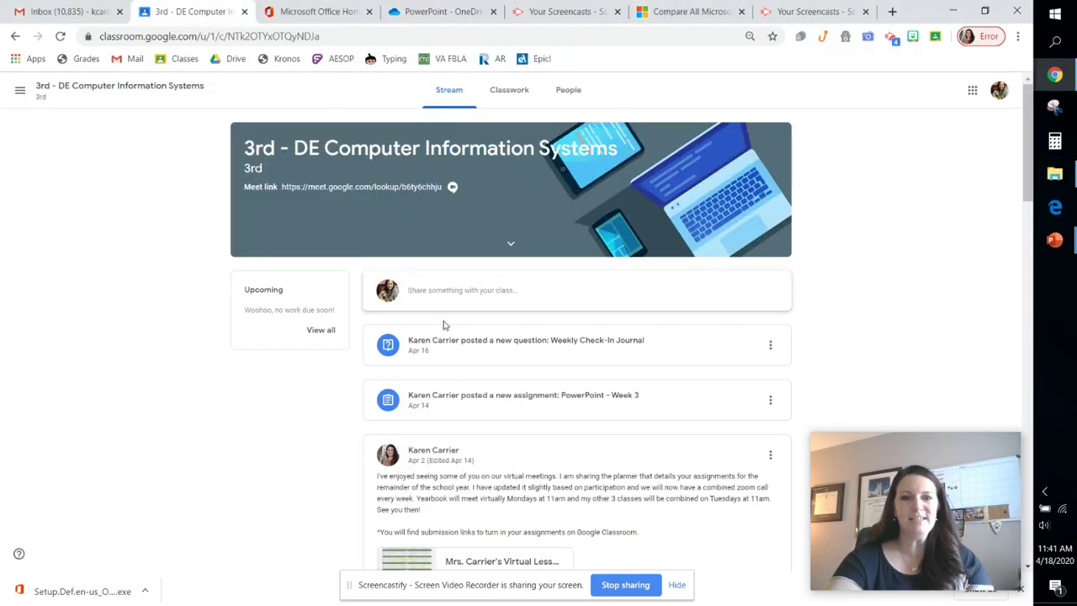
- Scroll the class stream and open the attached Virtual Lessons planner spreadsheet
scroll(551, 449, "down", 1)
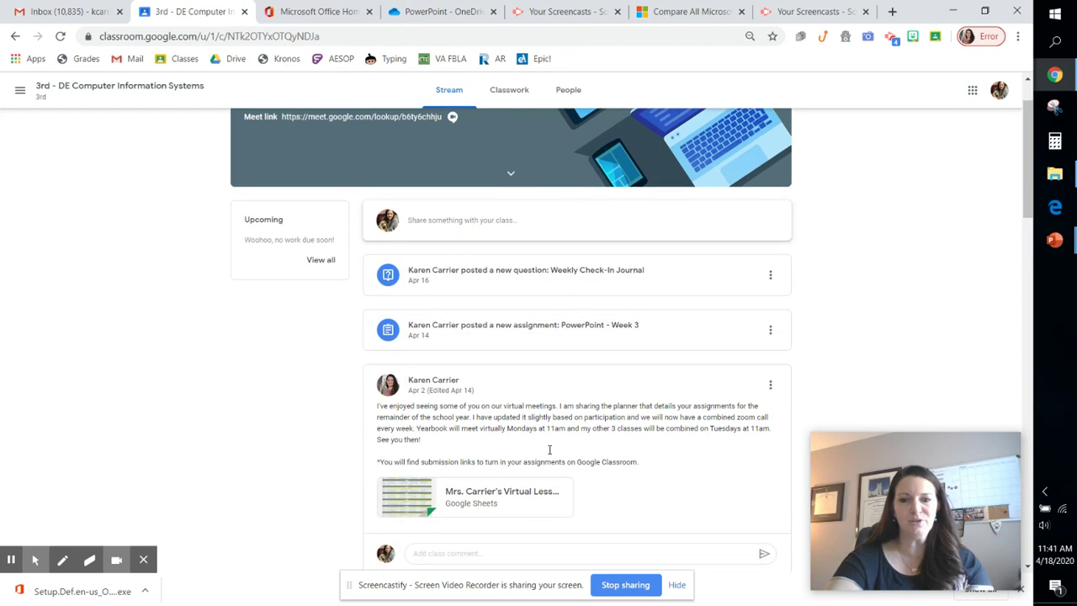
scroll(550, 450, "down", 1)
left_click(416, 427)
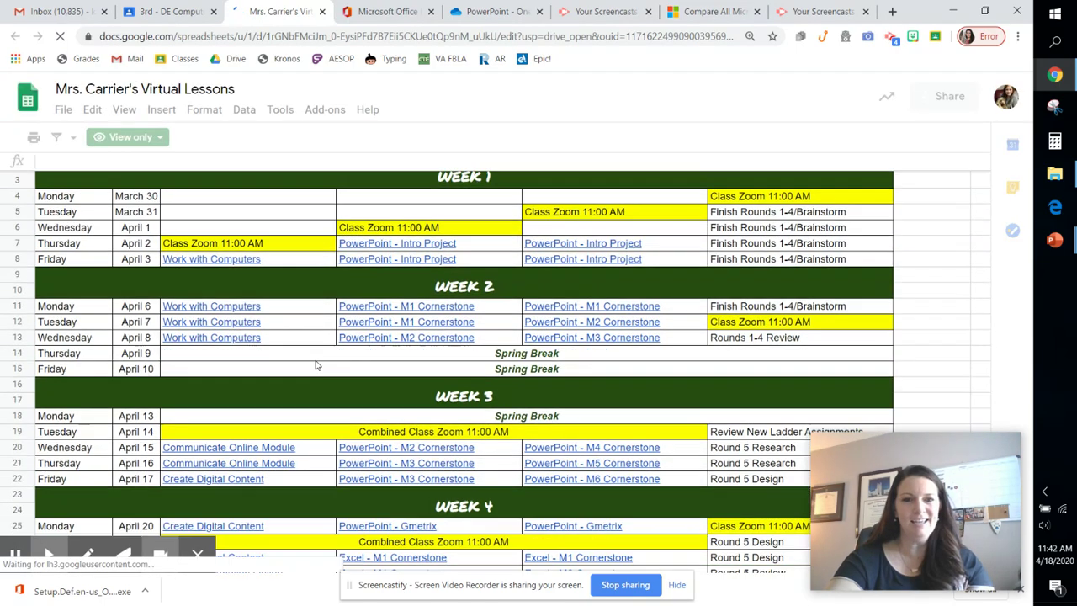
- Follow the 'PowerPoint - M3 Cornerstone' link in planner cell D22 to the shared OneDrive folder
scroll(312, 362, "down", 3)
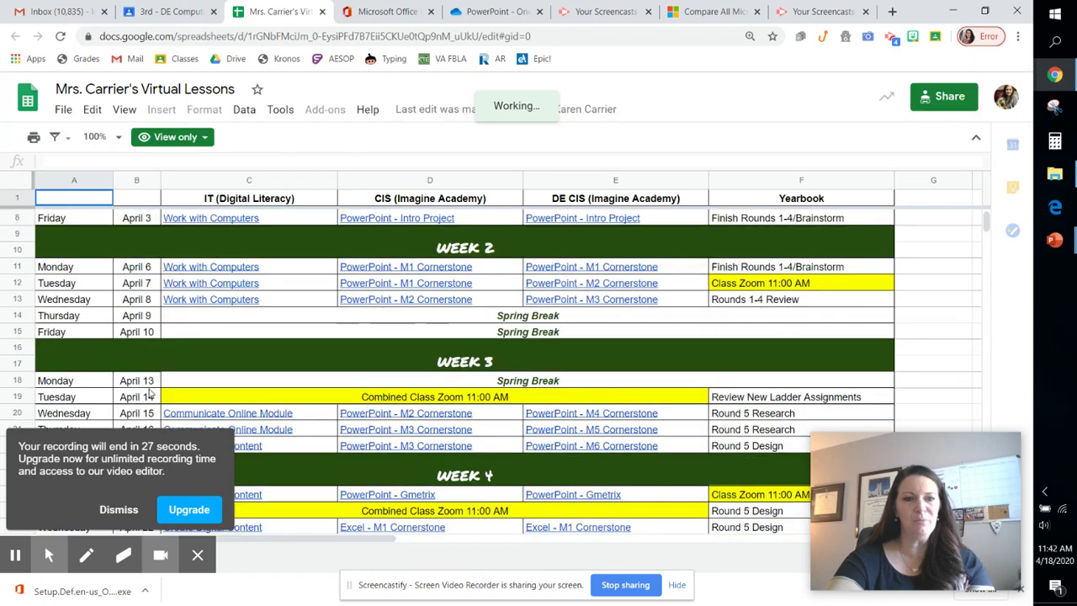
scroll(160, 399, "down", 3)
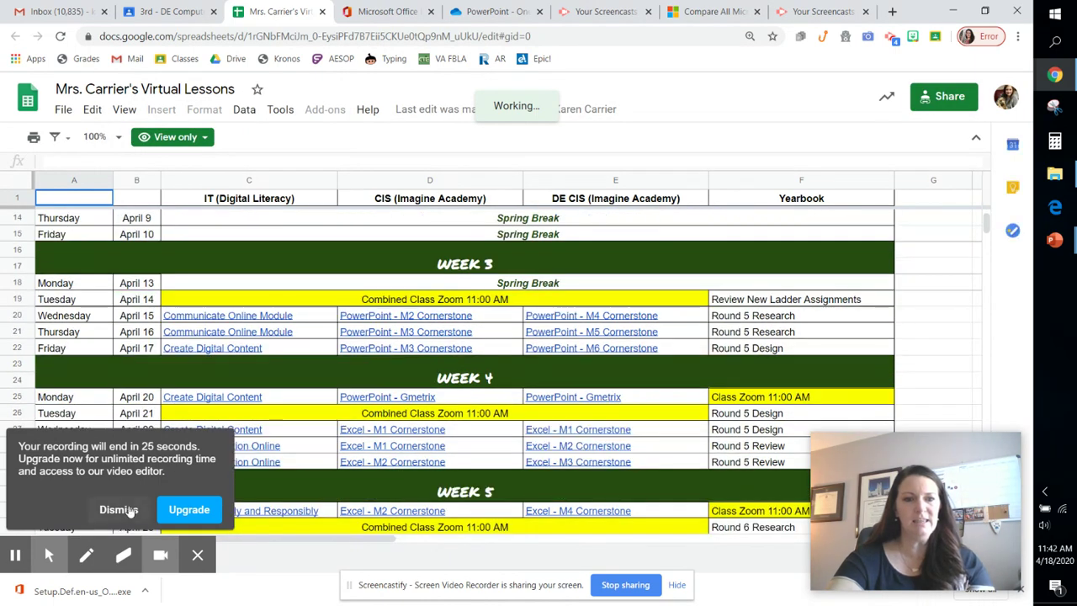
left_click(125, 509)
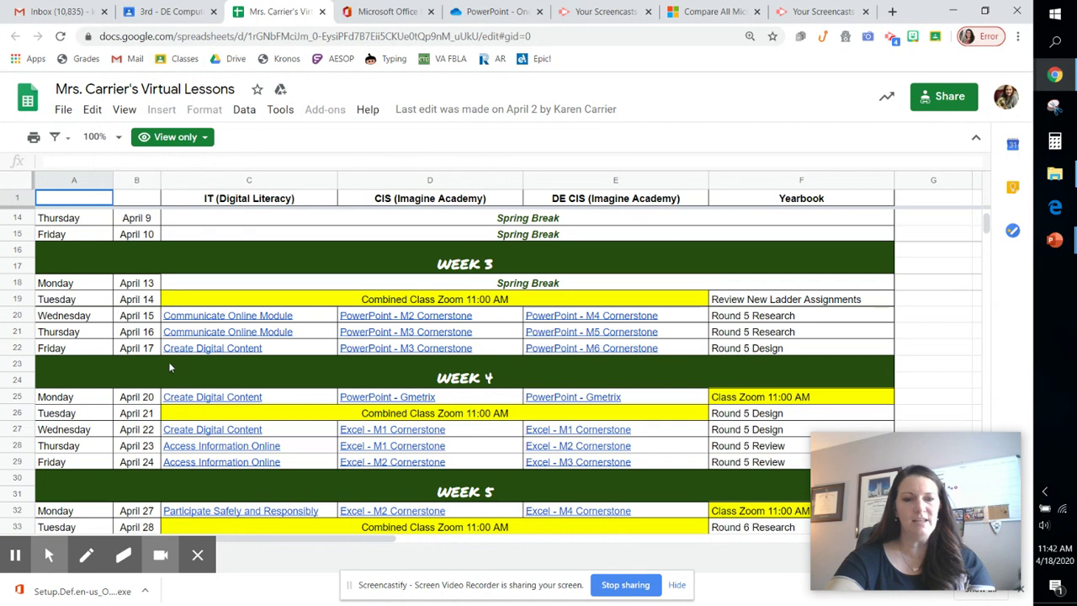
scroll(136, 402, "down", 1)
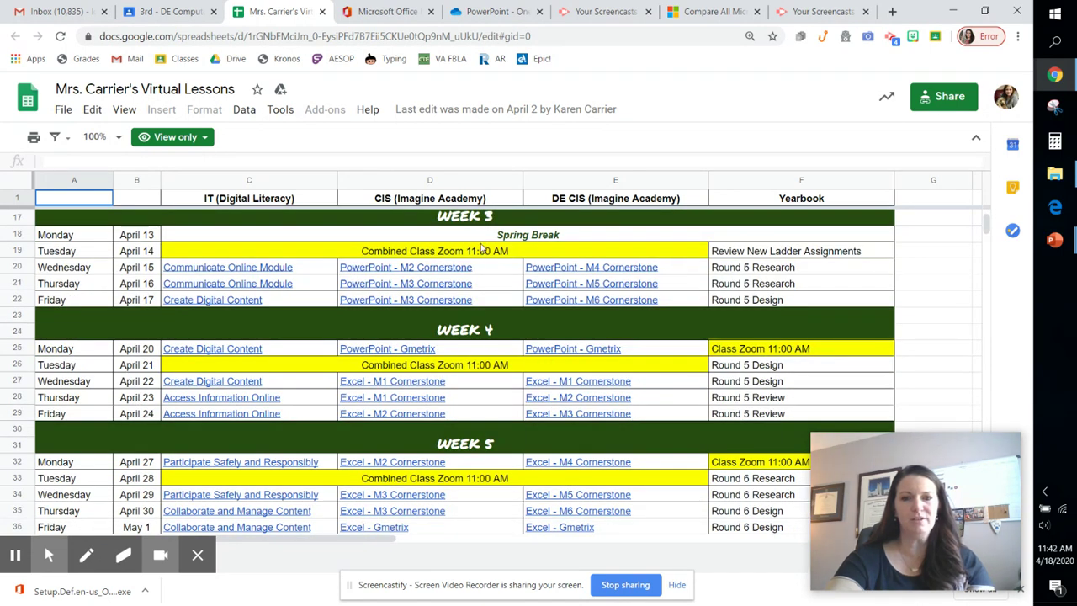
scroll(490, 299, "up", 1)
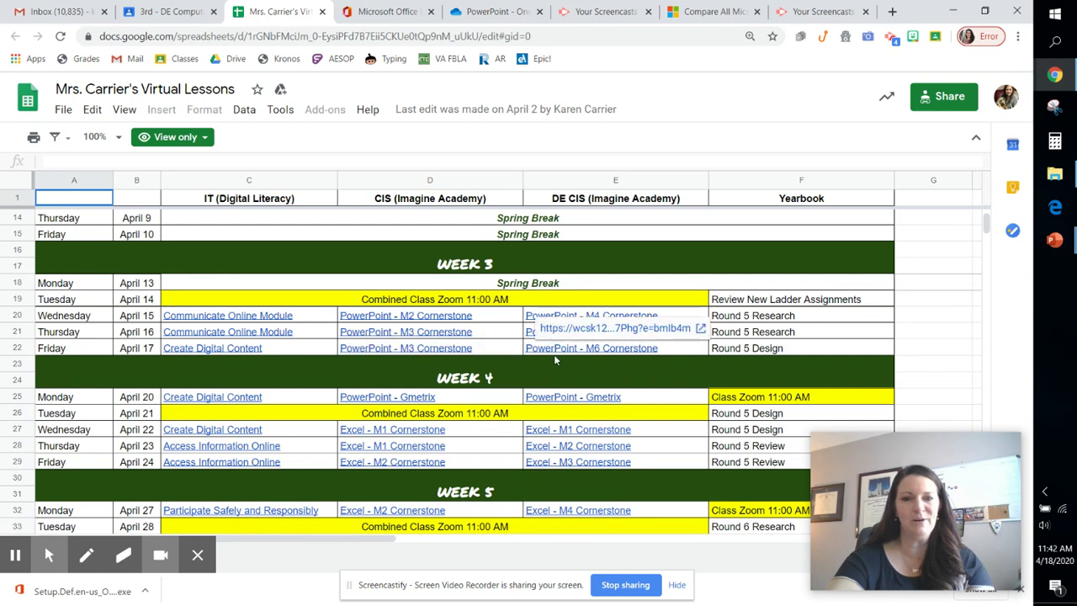
left_click(461, 352)
left_click(444, 330)
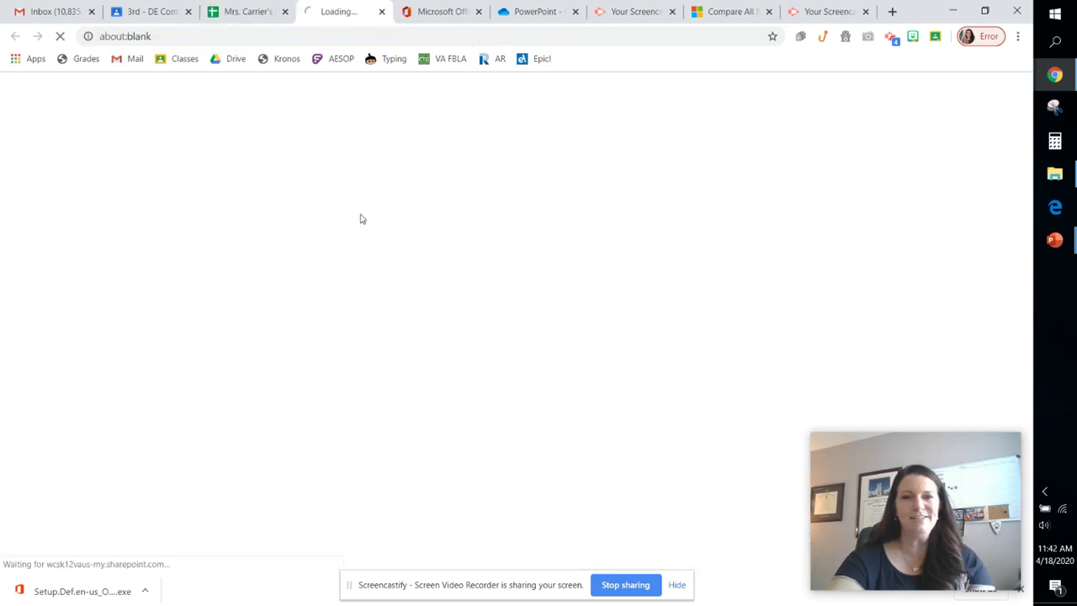